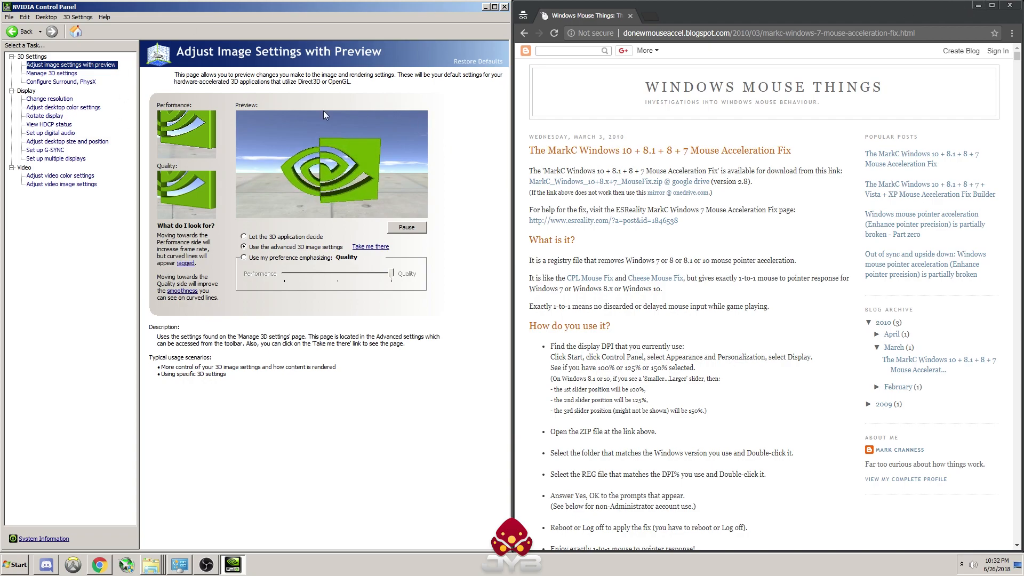
Step: Minimize the browser and bring up the NVIDIA Control Panel from the desktop in a maximized window
{"action": "left_click", "coordinate": [978, 5]}
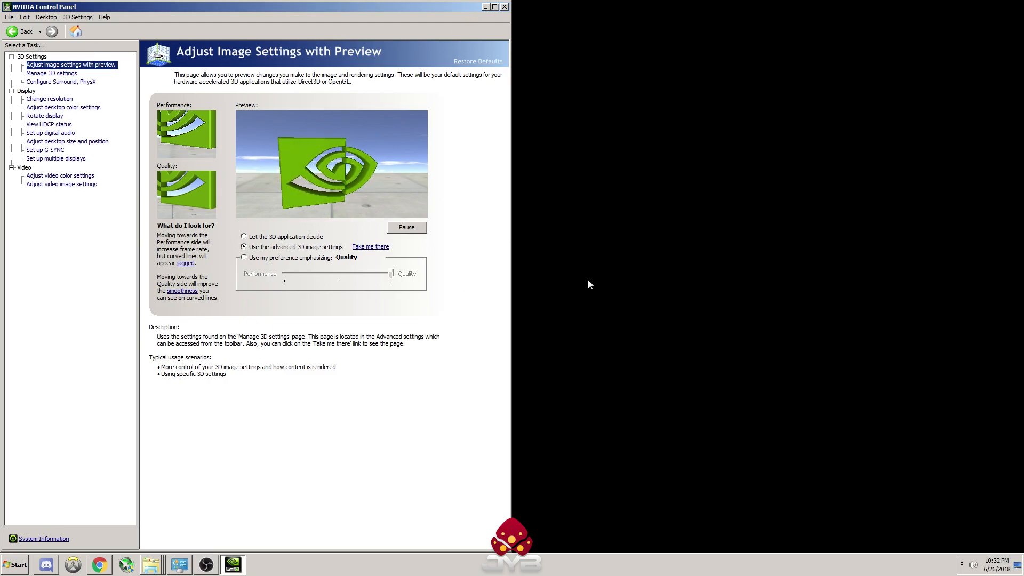
{"action": "right_click", "coordinate": [622, 172]}
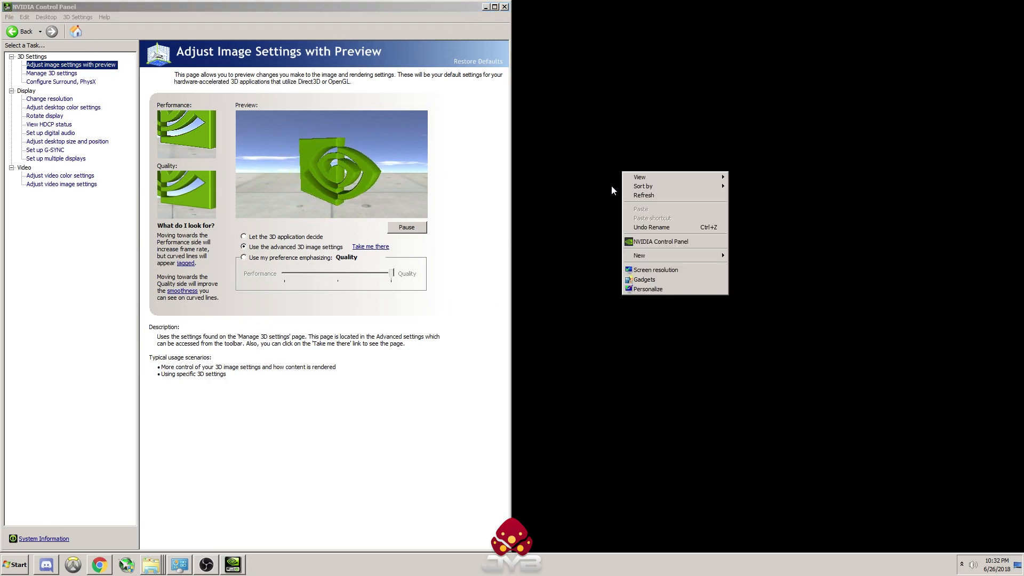
{"action": "left_click", "coordinate": [659, 242]}
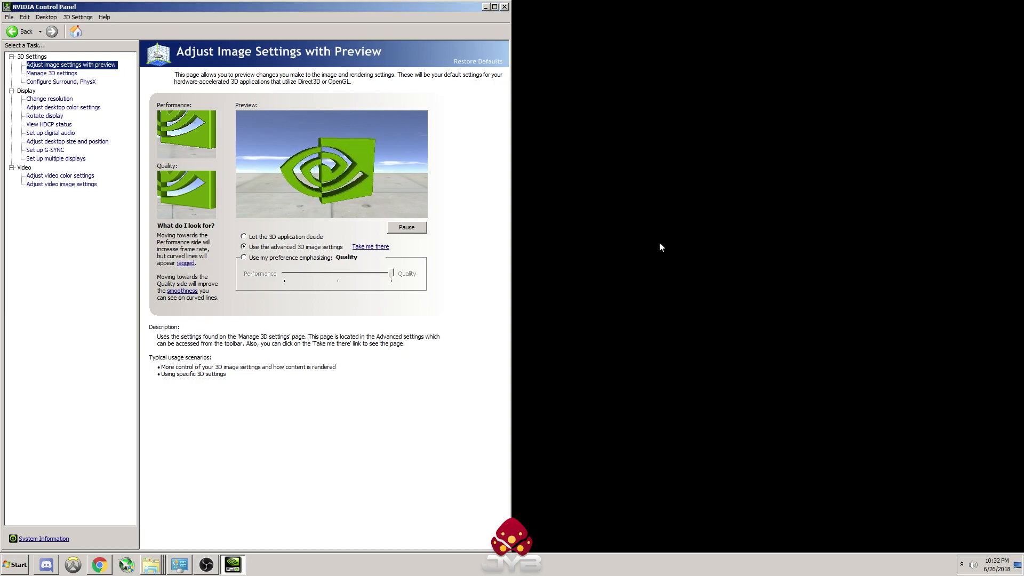
{"action": "left_click", "coordinate": [493, 7]}
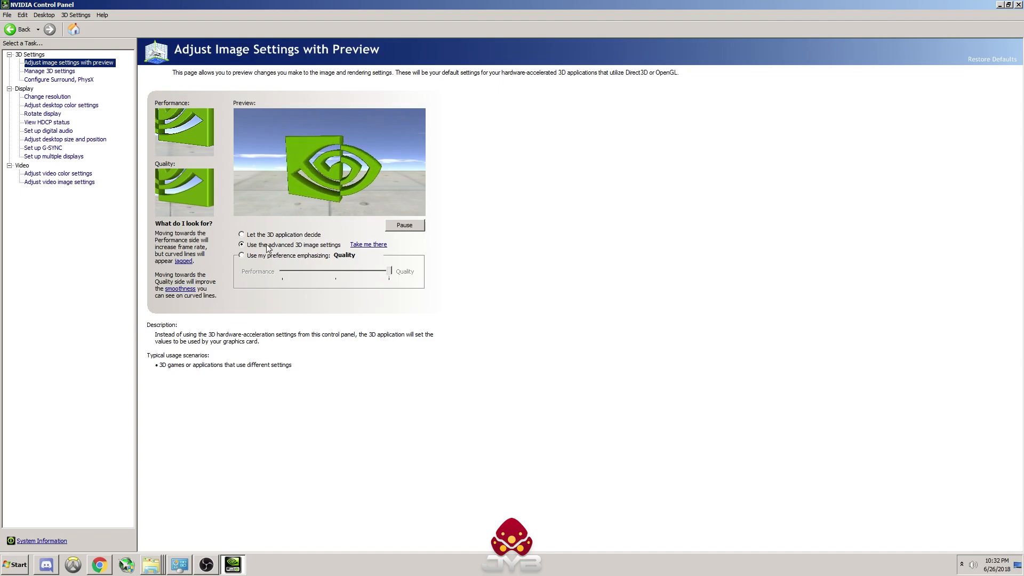
Step: Choose to use the advanced 3D image settings and go to their Manage 3D Settings page
{"action": "left_click", "coordinate": [242, 245]}
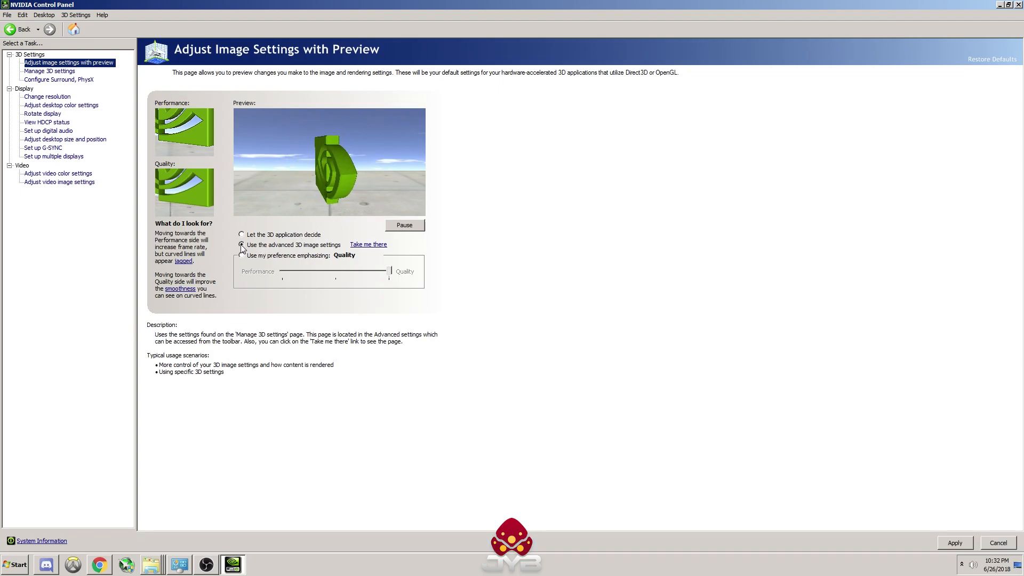
{"action": "left_click", "coordinate": [367, 246]}
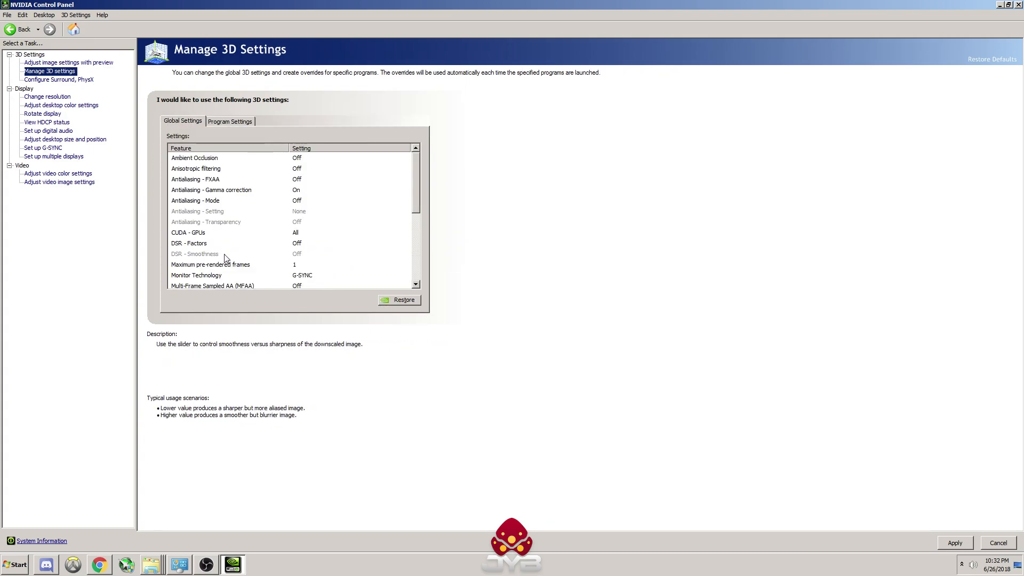
{"action": "mouse_move", "coordinate": [415, 162]}
{"action": "left_mouse_down"}
{"action": "mouse_move", "coordinate": [417, 253]}
{"action": "mouse_move", "coordinate": [430, 165]}
{"action": "left_mouse_up"}
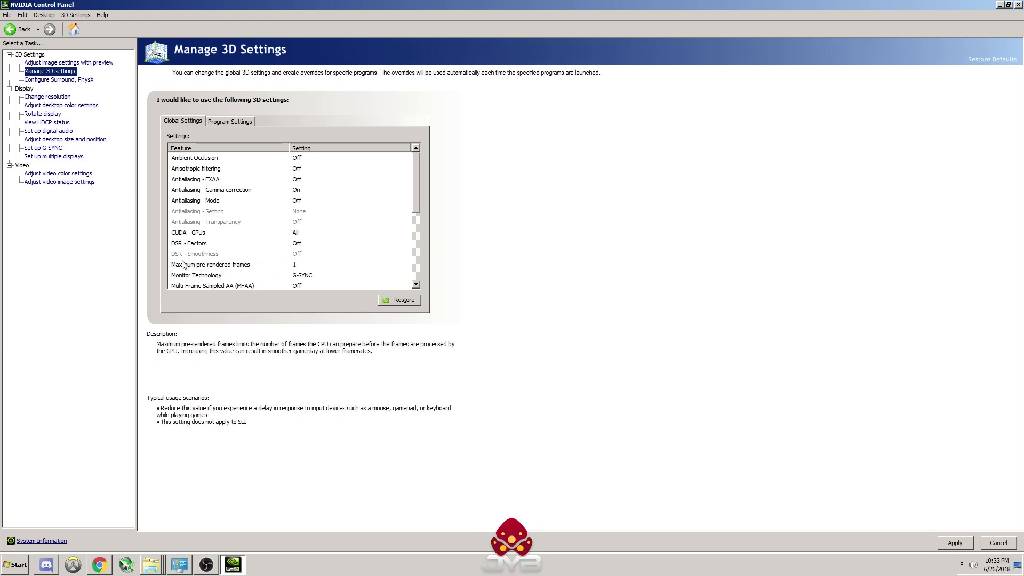
Step: Set Maximum pre-rendered frames to 1 in the global 3D settings
{"action": "left_click", "coordinate": [304, 266]}
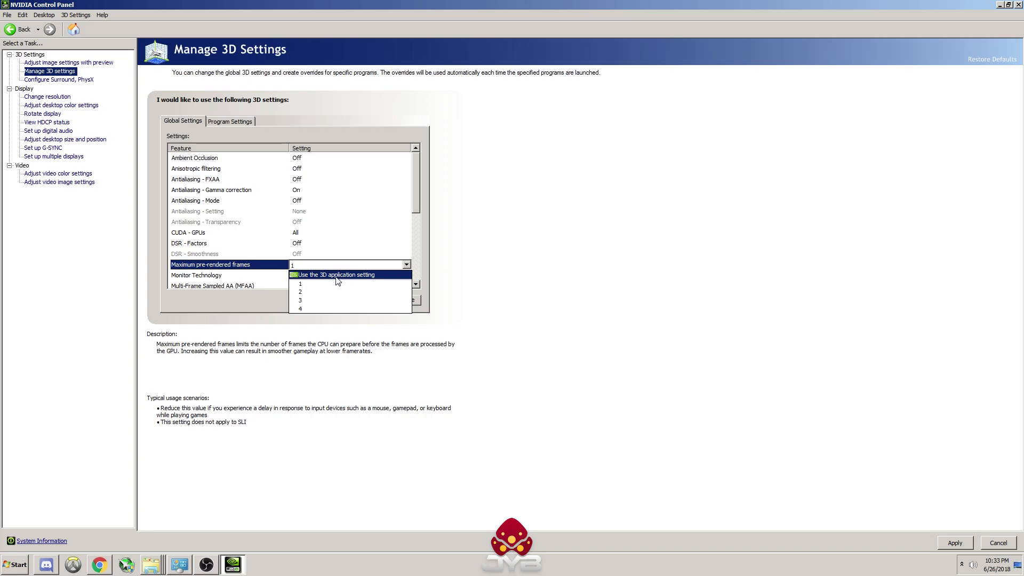
{"action": "left_click", "coordinate": [328, 284]}
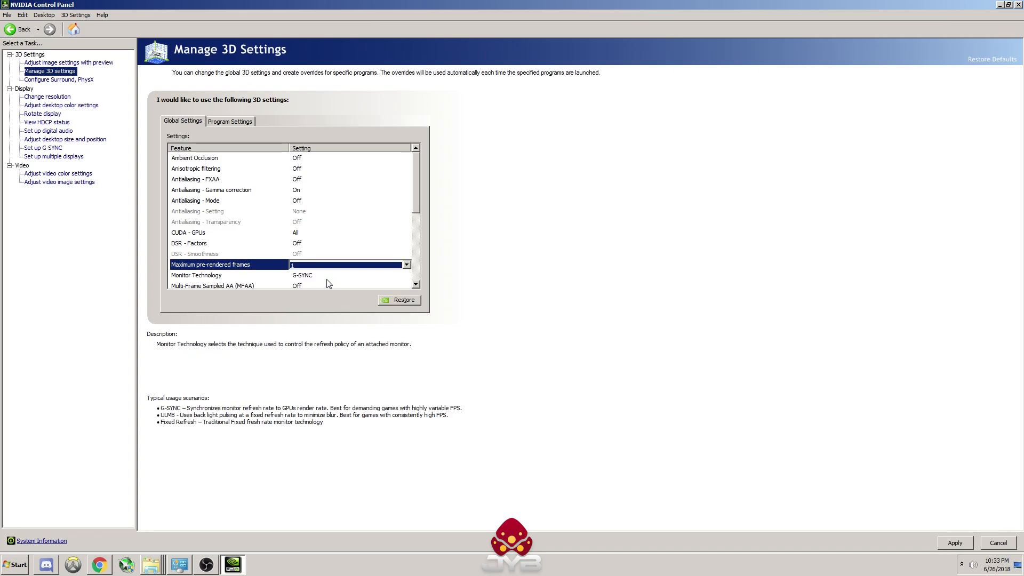
{"action": "left_click", "coordinate": [296, 265]}
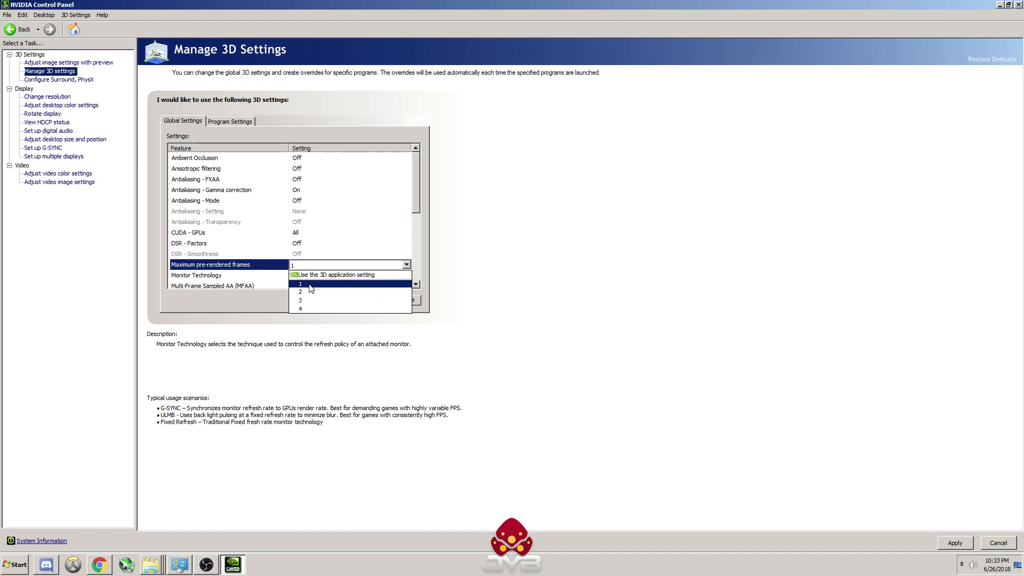
{"action": "left_click", "coordinate": [310, 285]}
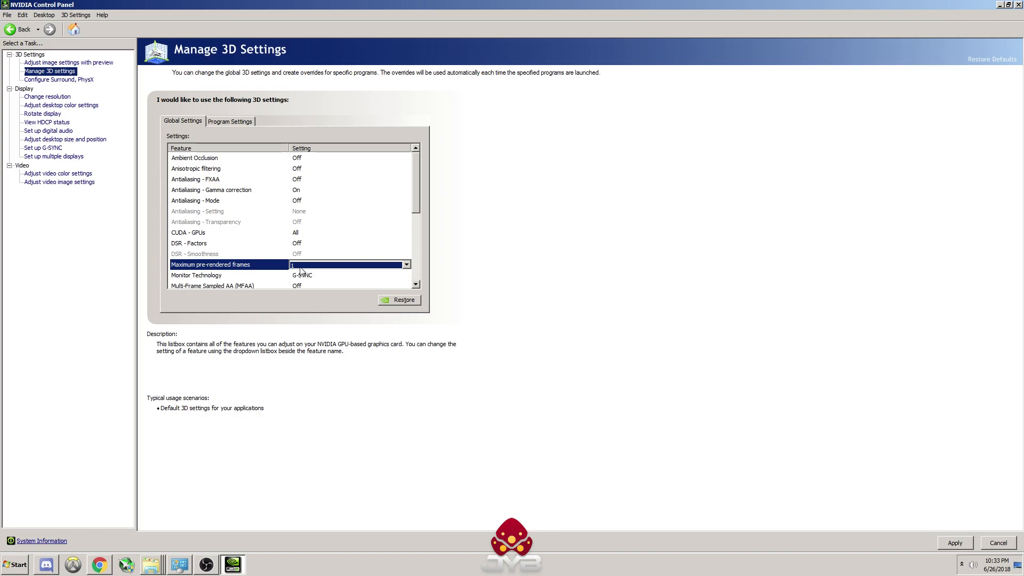
{"action": "left_click", "coordinate": [273, 269]}
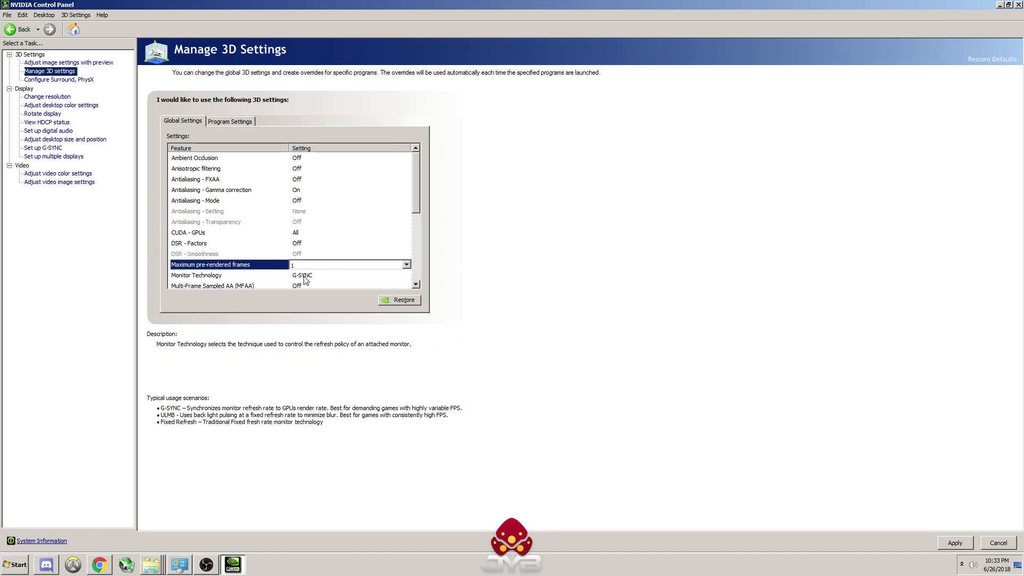
Step: Set Monitor Technology to G-SYNC in the global 3D settings
{"action": "left_click_drag", "start_coordinate": [417, 193], "coordinate": [422, 225]}
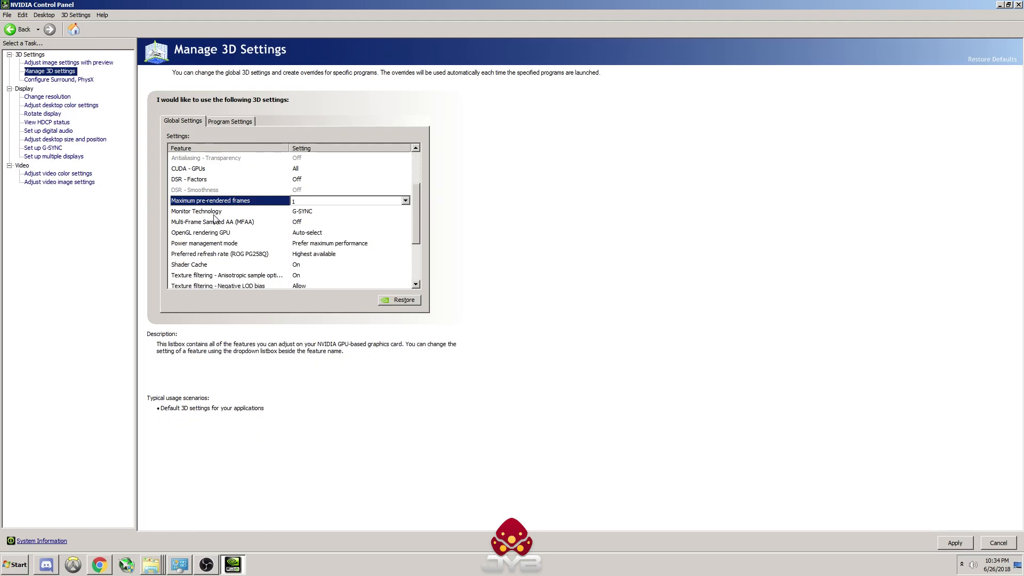
{"action": "left_click", "coordinate": [313, 212]}
{"action": "left_click", "coordinate": [344, 222]}
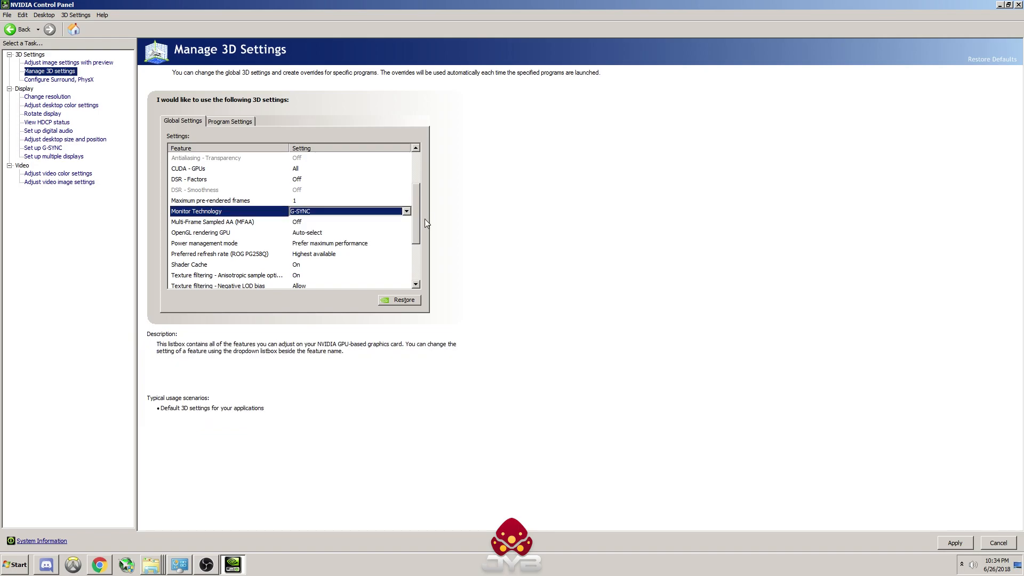
{"action": "left_click", "coordinate": [312, 212]}
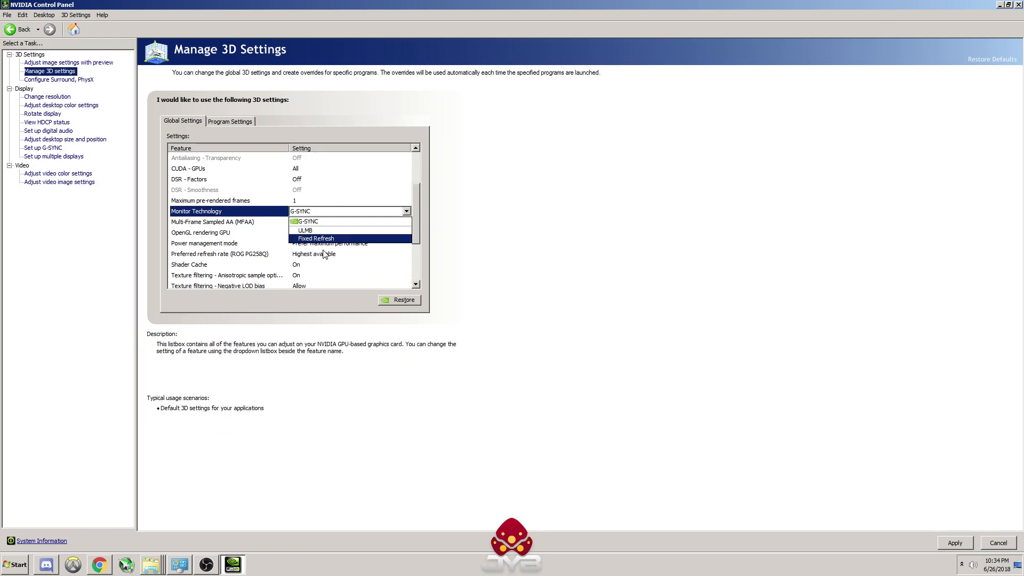
{"action": "left_click", "coordinate": [337, 222]}
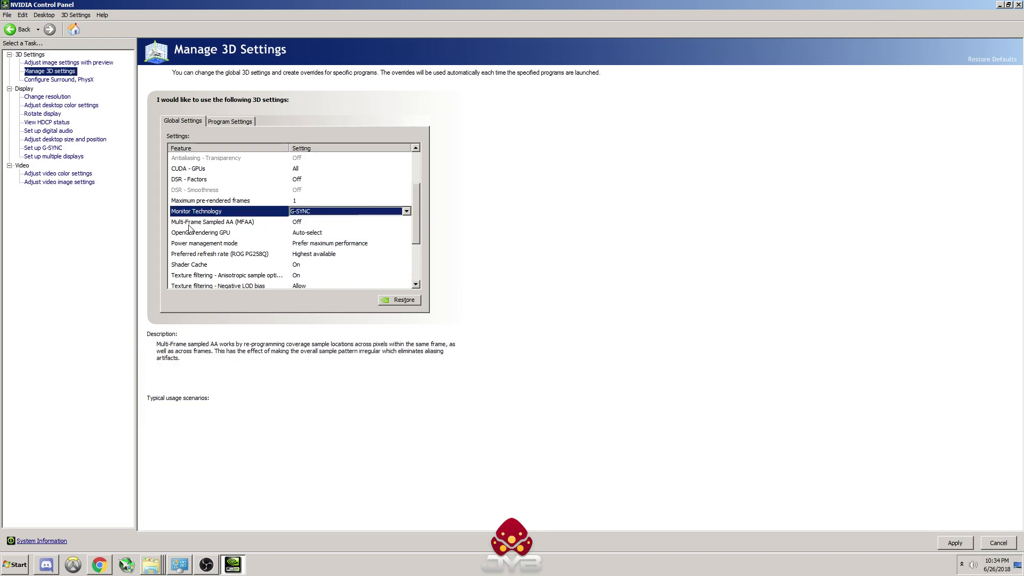
Step: Set Multi-Frame Sampled AA (MFAA) to Off and keep the OpenGL rendering GPU on Auto-select
{"action": "left_click", "coordinate": [331, 222]}
{"action": "left_click", "coordinate": [331, 230]}
{"action": "left_click", "coordinate": [308, 233]}
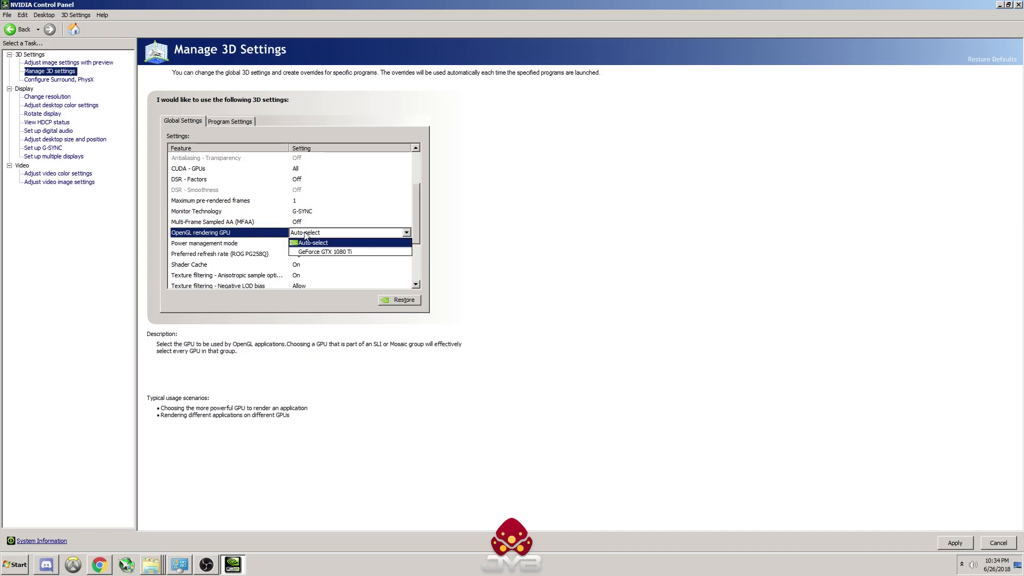
{"action": "left_click", "coordinate": [258, 248]}
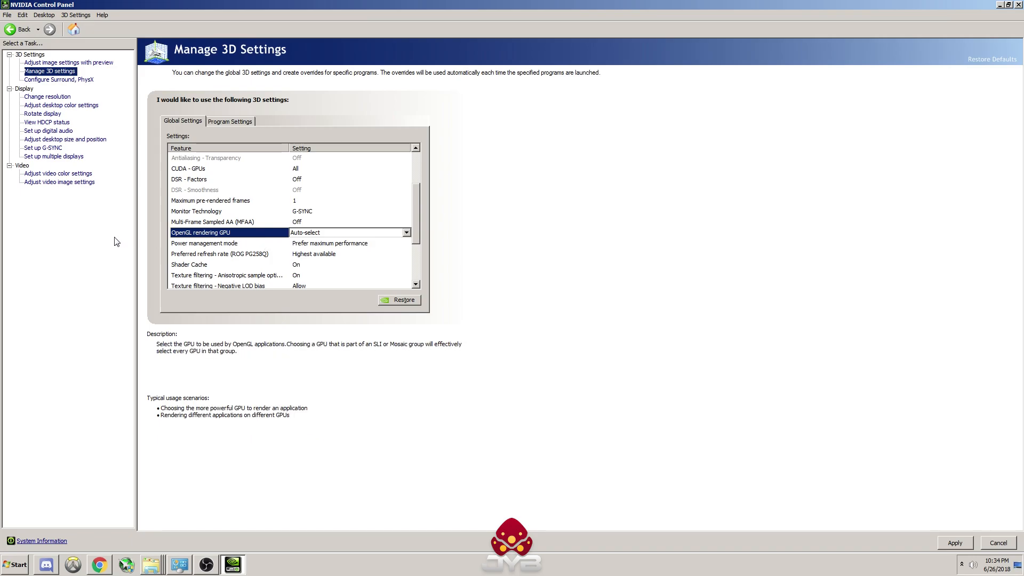
Step: Set Power management mode to Prefer maximum performance and the preferred refresh rate to Highest available
{"action": "left_click", "coordinate": [203, 245]}
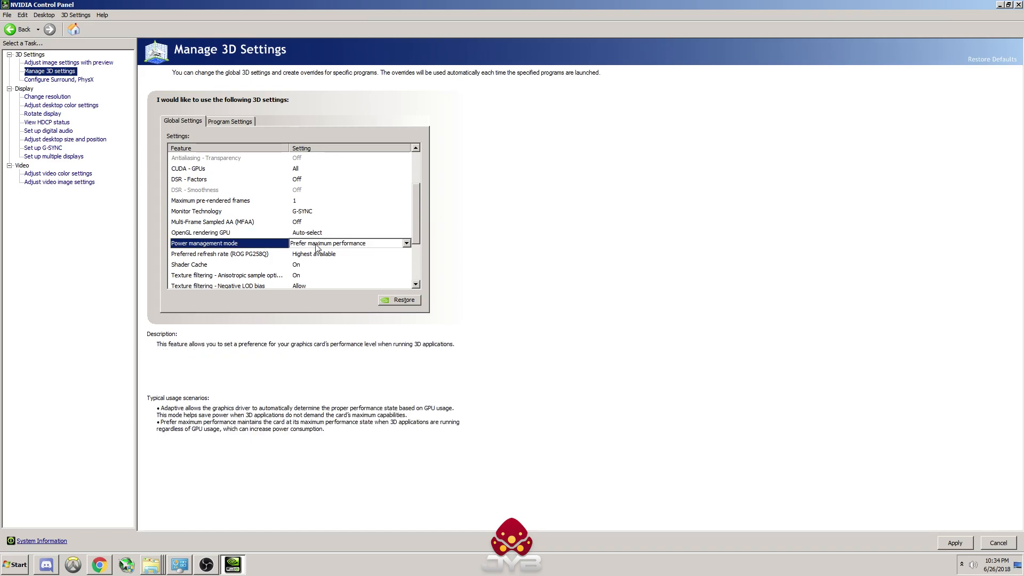
{"action": "left_click", "coordinate": [323, 244]}
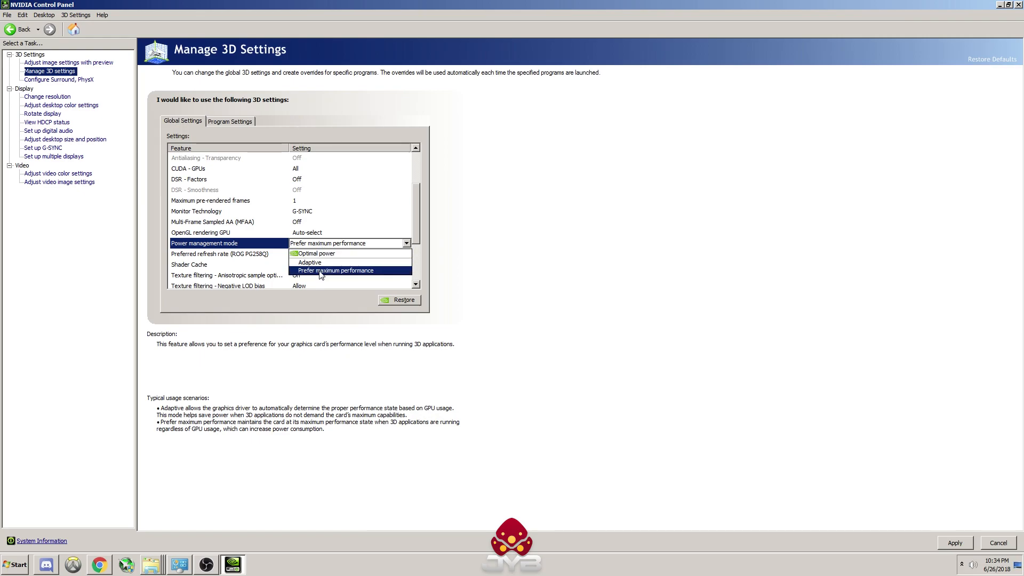
{"action": "left_click", "coordinate": [330, 271]}
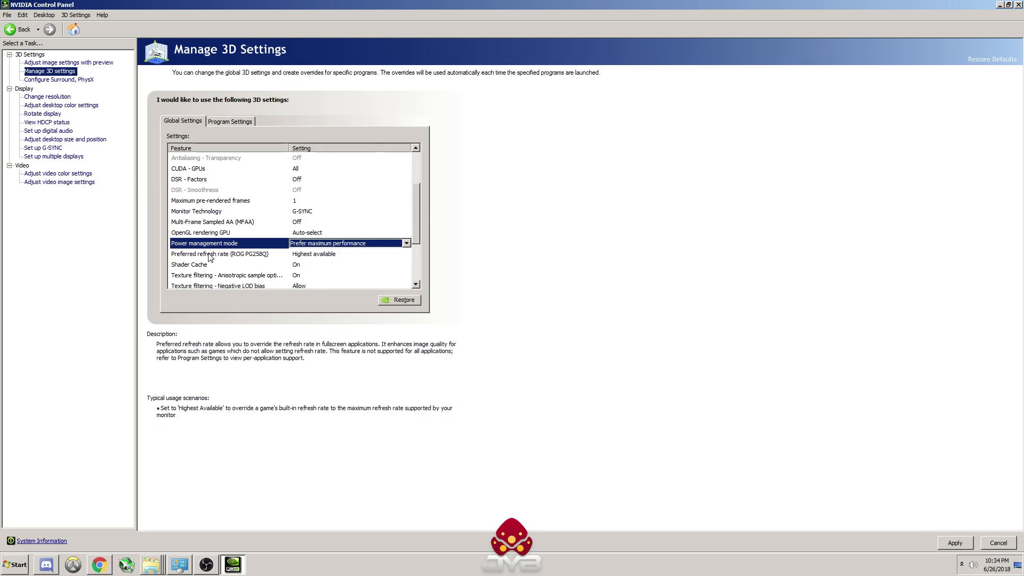
{"action": "left_click", "coordinate": [240, 255]}
{"action": "left_click", "coordinate": [323, 255]}
{"action": "left_click", "coordinate": [324, 264]}
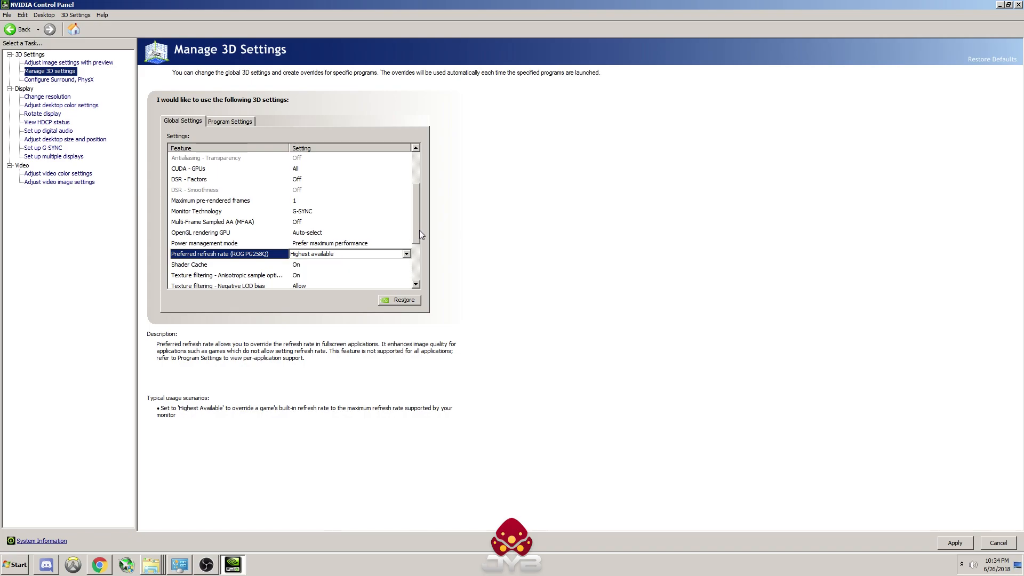
Step: Set Shader Cache to On and the texture filtering anisotropic sample optimization to On
{"action": "scroll", "coordinate": [417, 227], "scroll_direction": "down", "scroll_amount": 2}
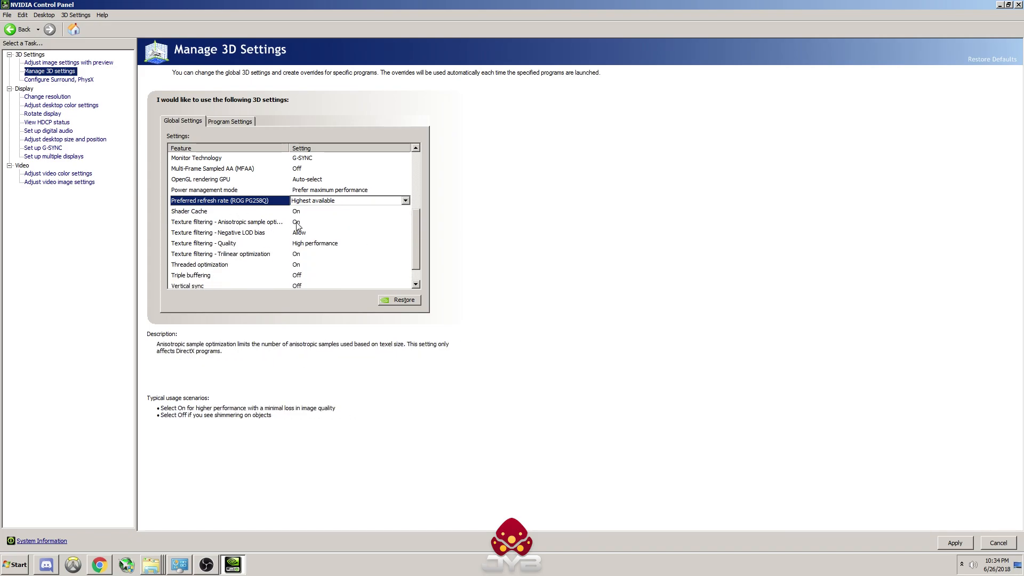
{"action": "left_click", "coordinate": [301, 212]}
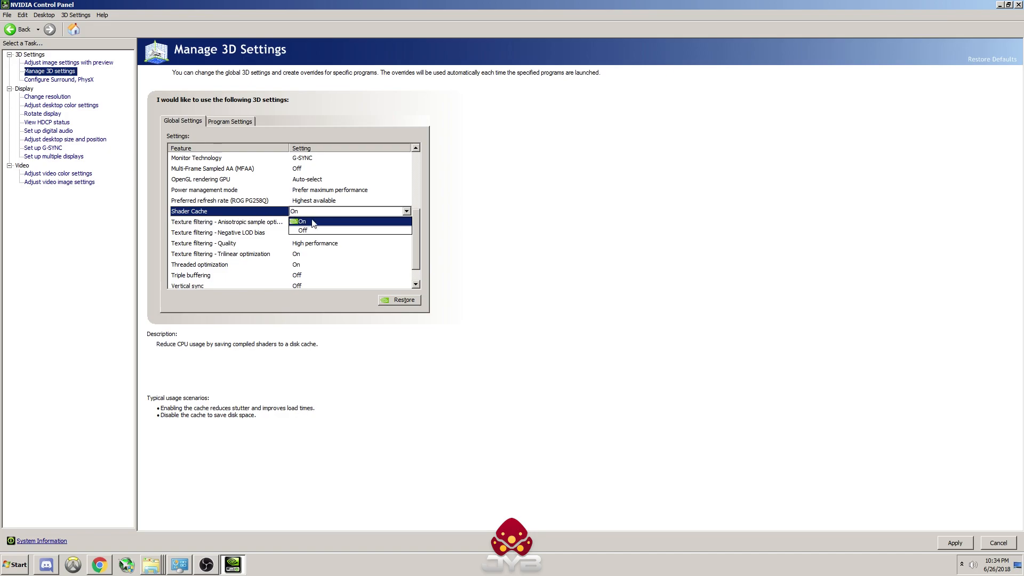
{"action": "left_click", "coordinate": [322, 221]}
{"action": "left_click", "coordinate": [322, 224]}
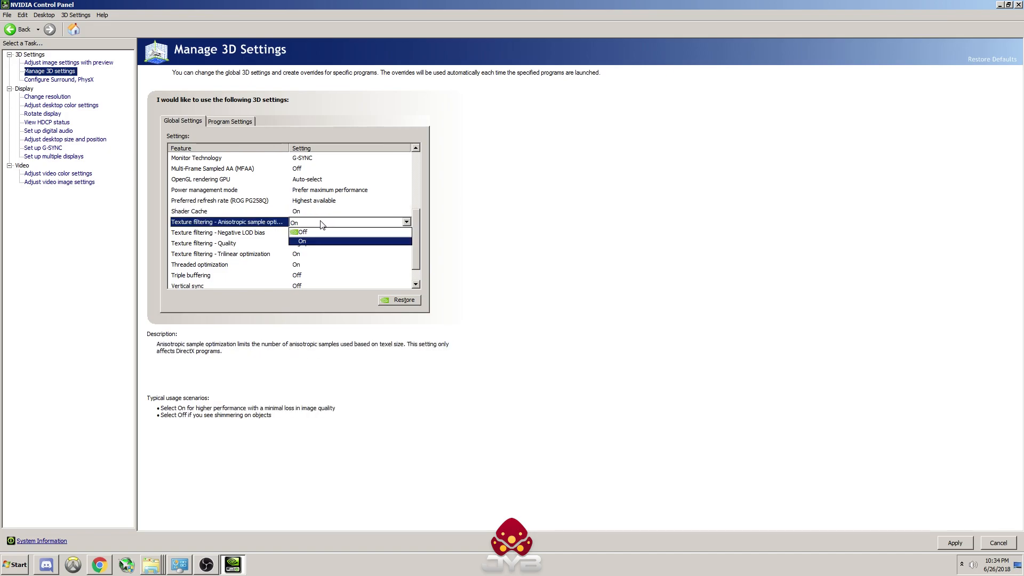
{"action": "left_click", "coordinate": [319, 241]}
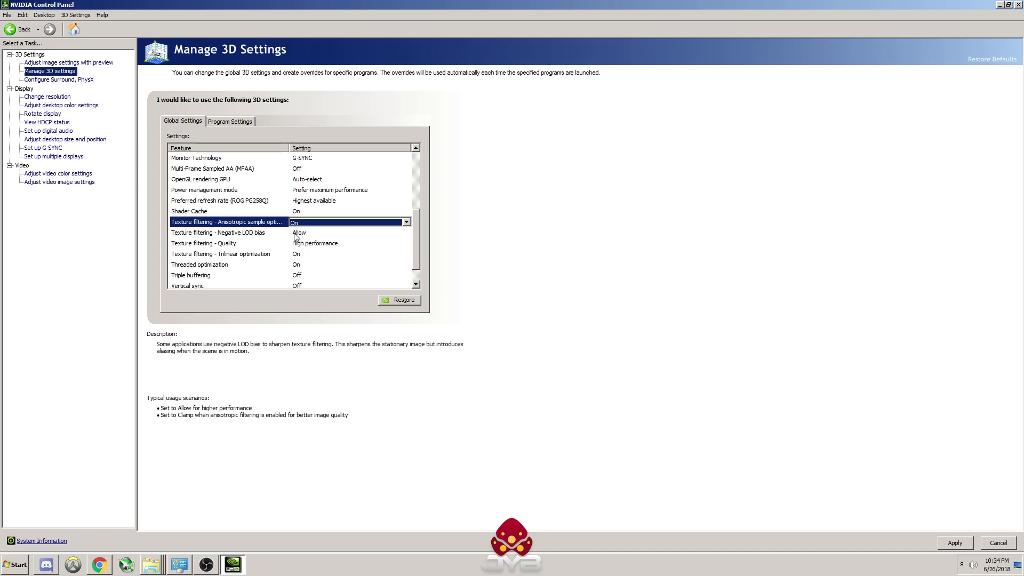
Step: Set the texture filtering negative LOD bias to Allow
{"action": "left_click", "coordinate": [296, 234]}
{"action": "left_click", "coordinate": [300, 234]}
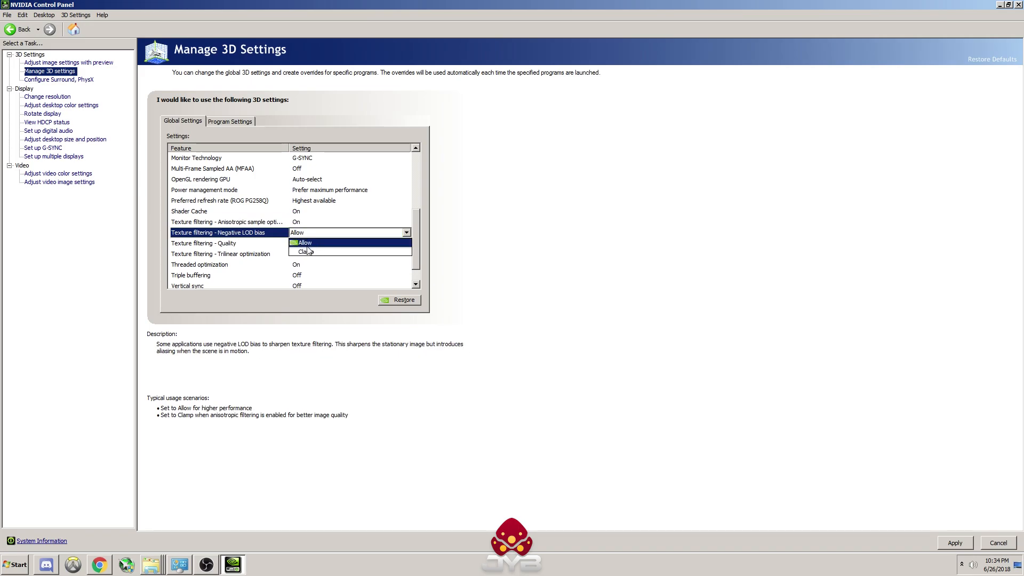
{"action": "left_click", "coordinate": [407, 234]}
{"action": "left_click_drag", "start_coordinate": [417, 232], "coordinate": [414, 245]}
{"action": "left_click", "coordinate": [353, 212]}
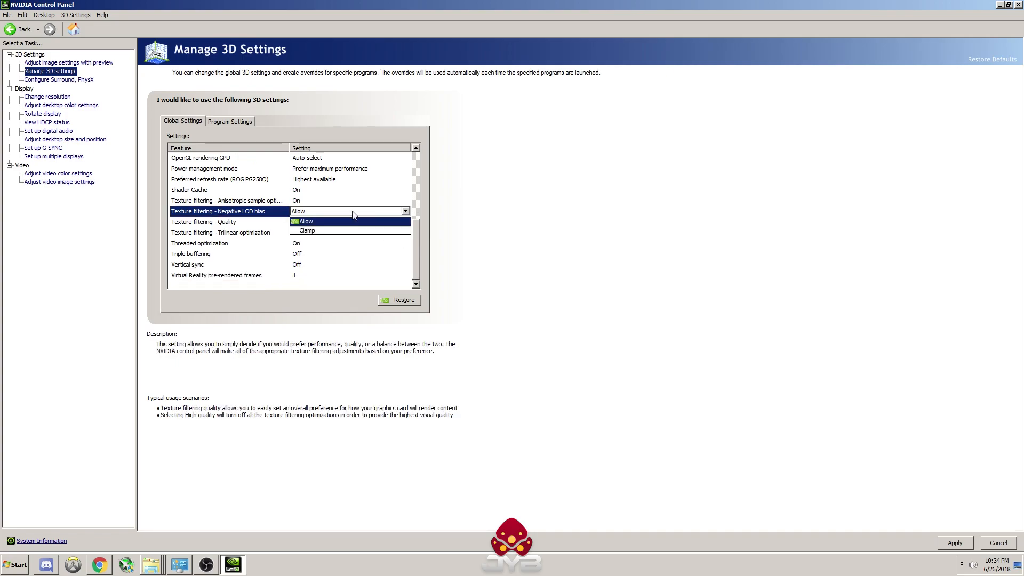
{"action": "left_click", "coordinate": [332, 212]}
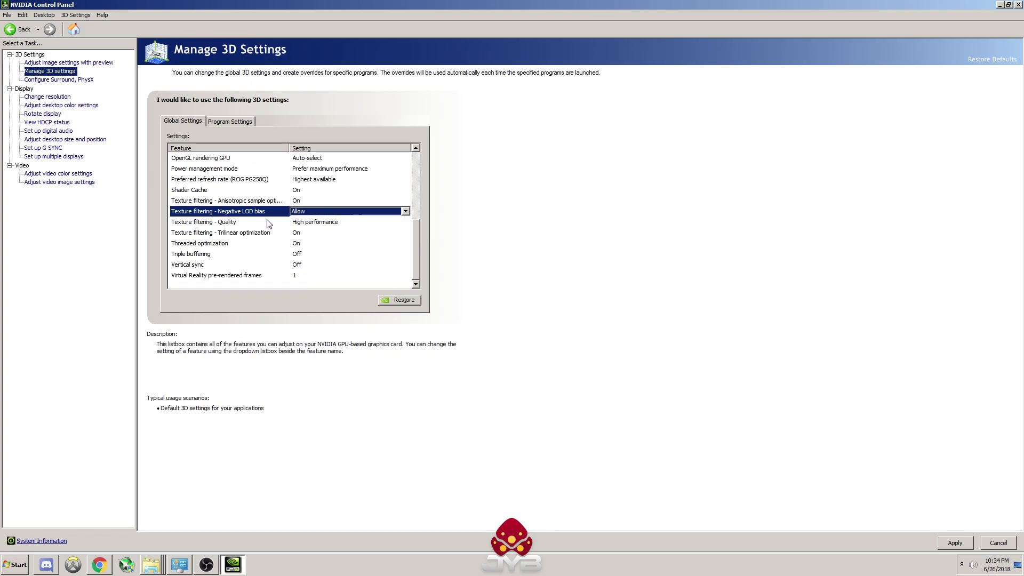
{"action": "left_click", "coordinate": [302, 213]}
Step: Set the texture filtering quality to High performance
{"action": "left_click", "coordinate": [305, 223]}
{"action": "left_click", "coordinate": [336, 224]}
{"action": "left_click", "coordinate": [336, 224]}
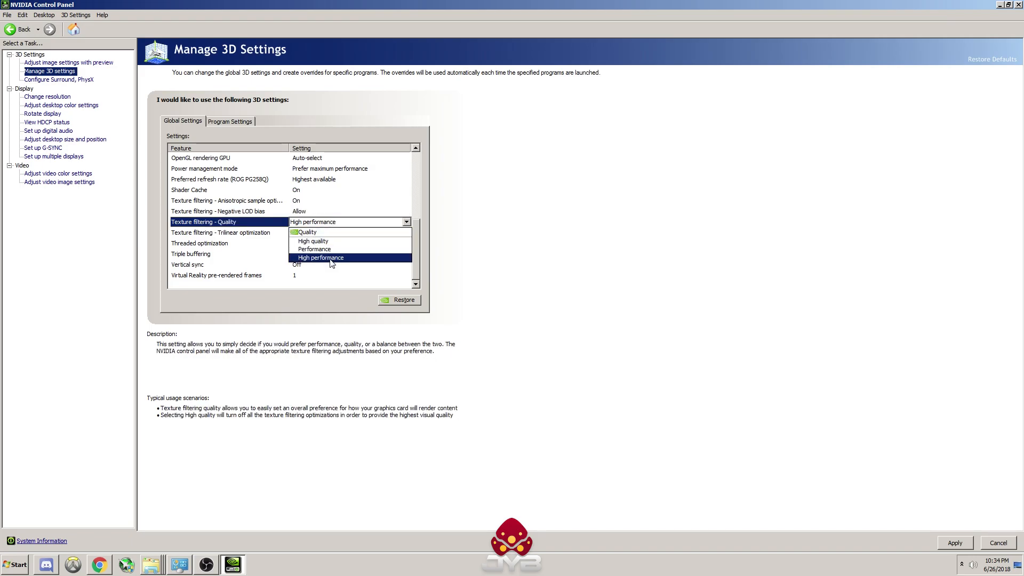
{"action": "left_click", "coordinate": [332, 258]}
{"action": "left_click", "coordinate": [323, 223]}
{"action": "left_click", "coordinate": [323, 223]}
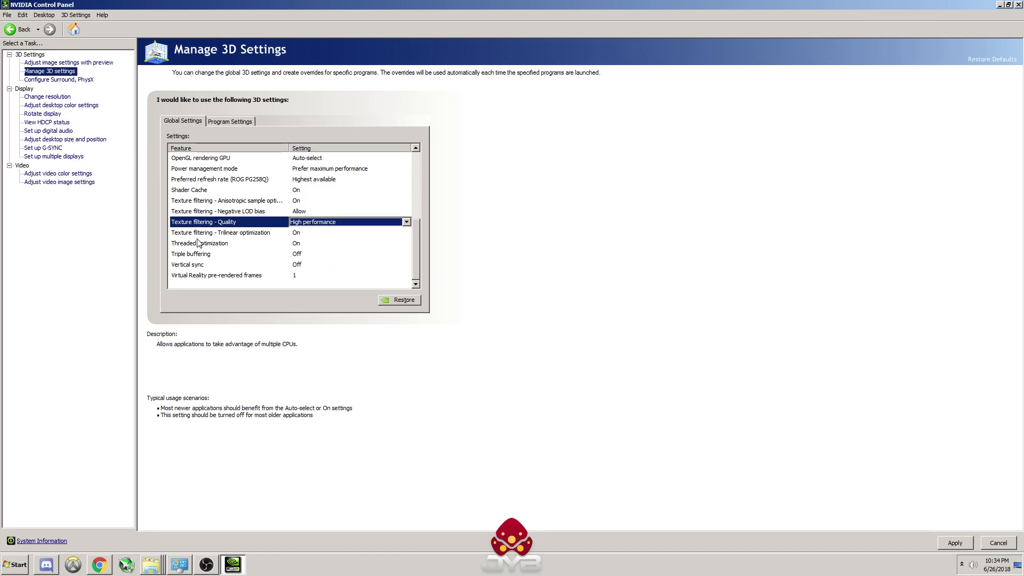
Step: Keep the texture filtering trilinear optimization On and set Threaded optimization to On
{"action": "left_click", "coordinate": [326, 233]}
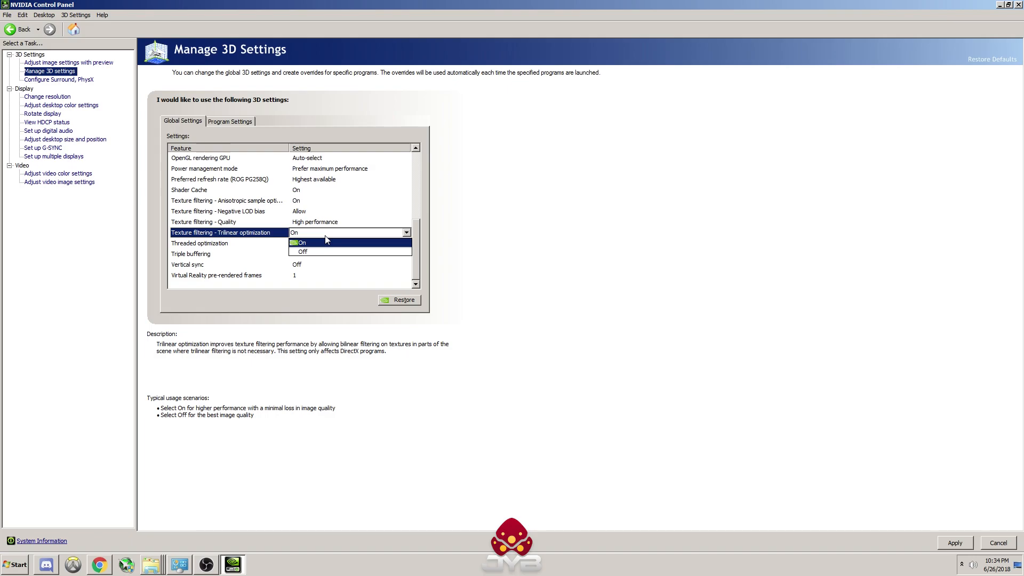
{"action": "left_click", "coordinate": [428, 236]}
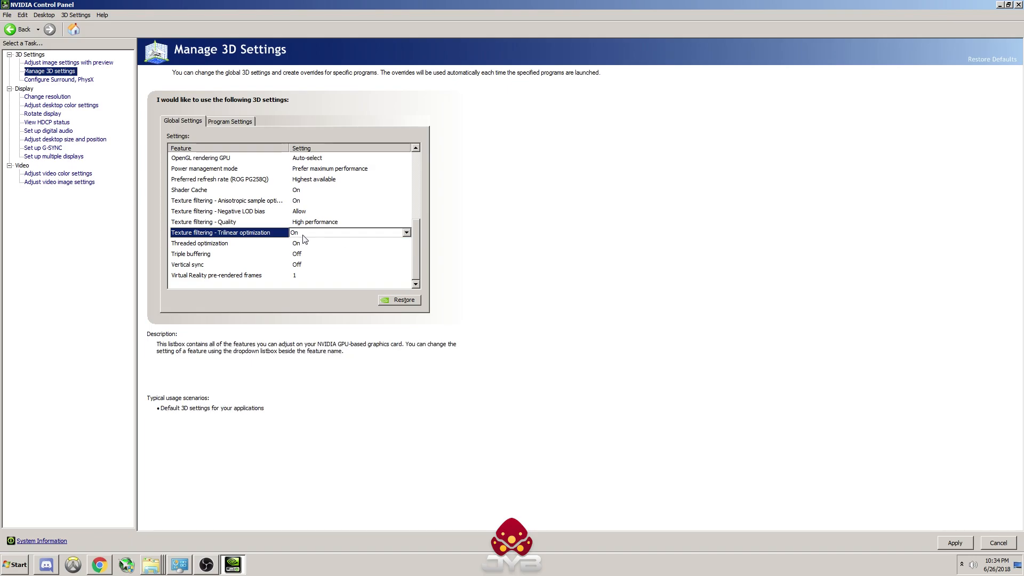
{"action": "left_click", "coordinate": [210, 246]}
{"action": "left_click", "coordinate": [352, 246]}
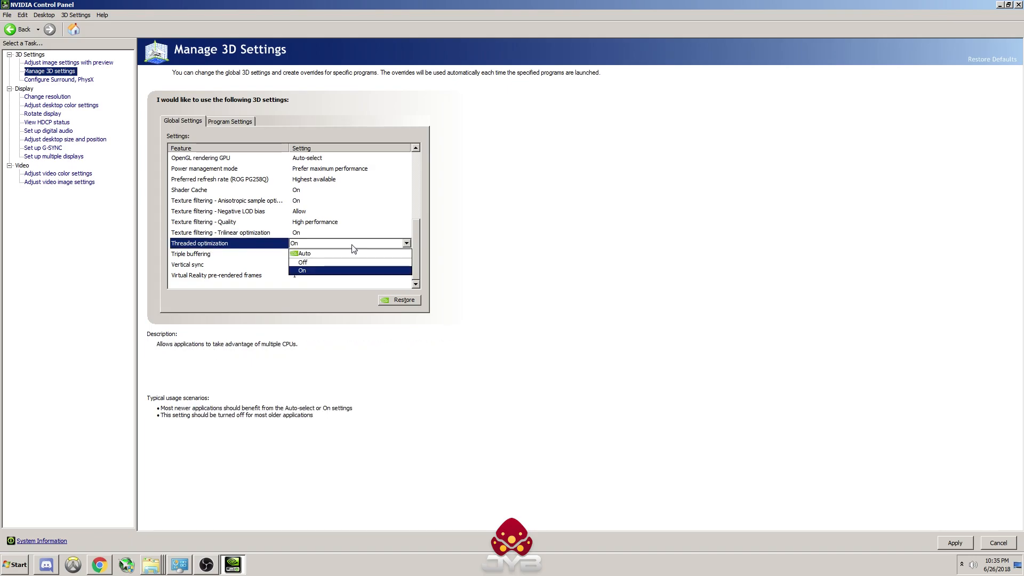
{"action": "left_click", "coordinate": [336, 272]}
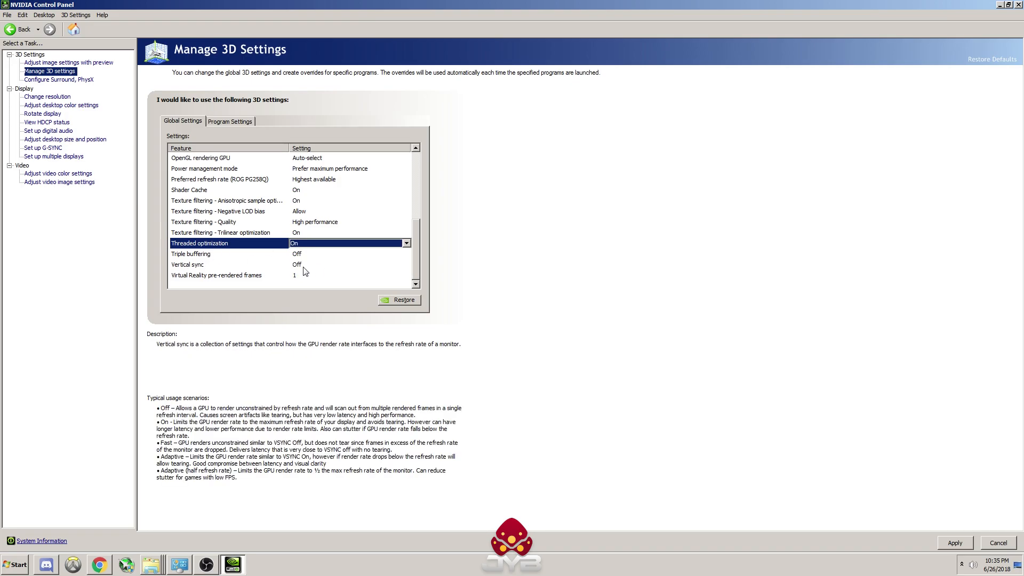
Step: Keep Virtual Reality pre-rendered frames set to 1 in the global 3D settings
{"action": "left_click", "coordinate": [264, 278]}
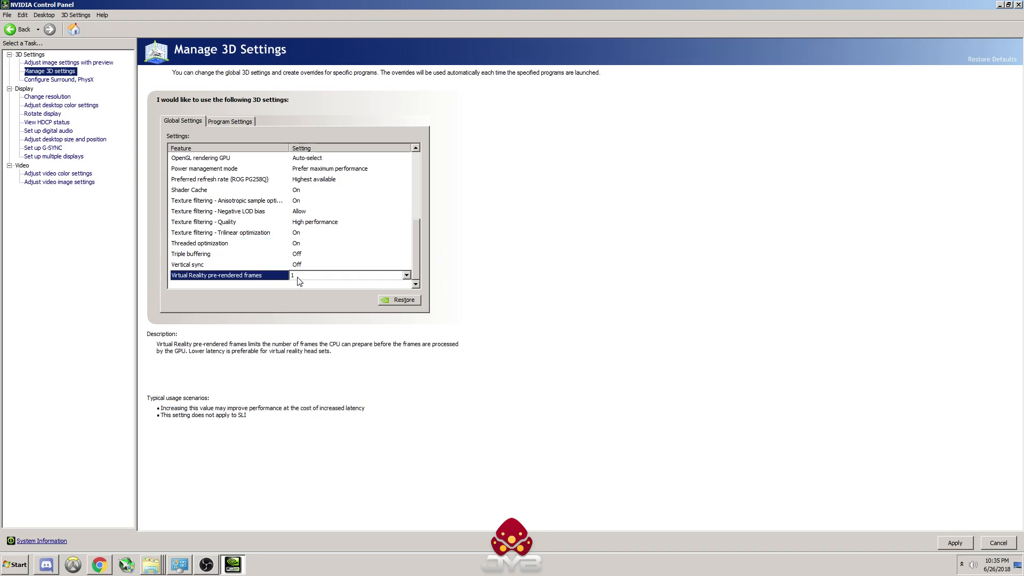
{"action": "left_click", "coordinate": [300, 276]}
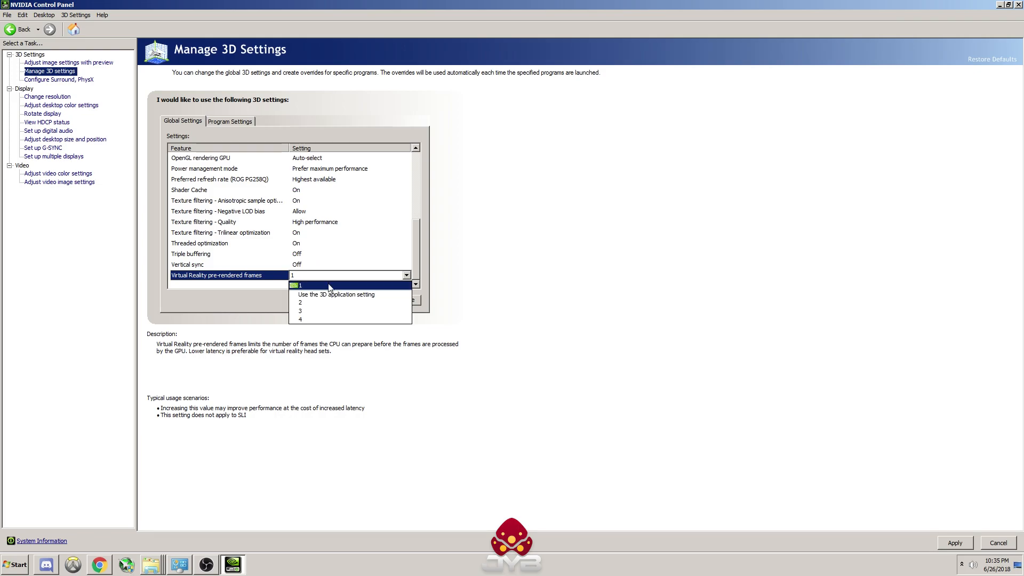
{"action": "left_click", "coordinate": [341, 285]}
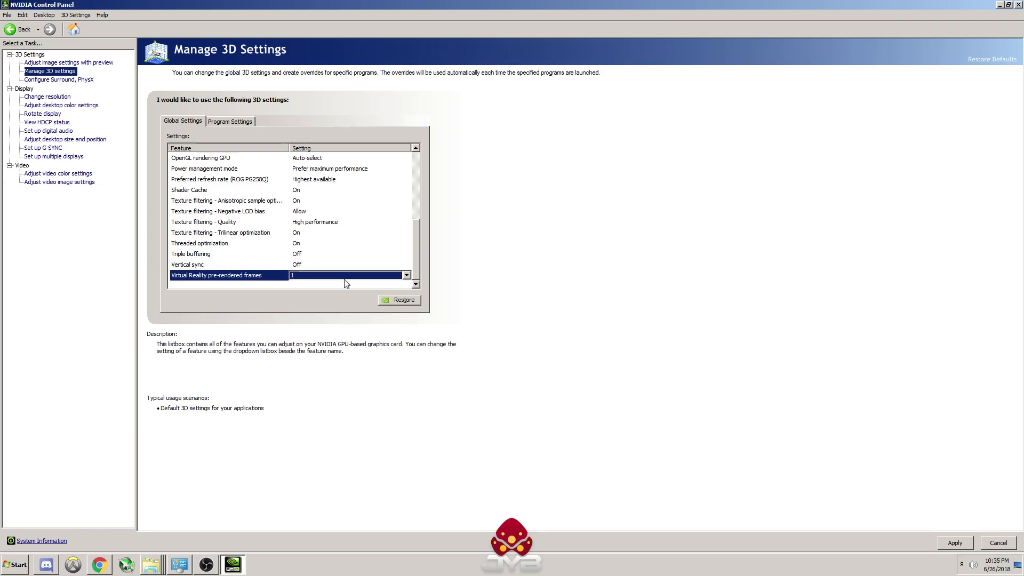
{"action": "left_click_drag", "start_coordinate": [416, 242], "coordinate": [418, 272]}
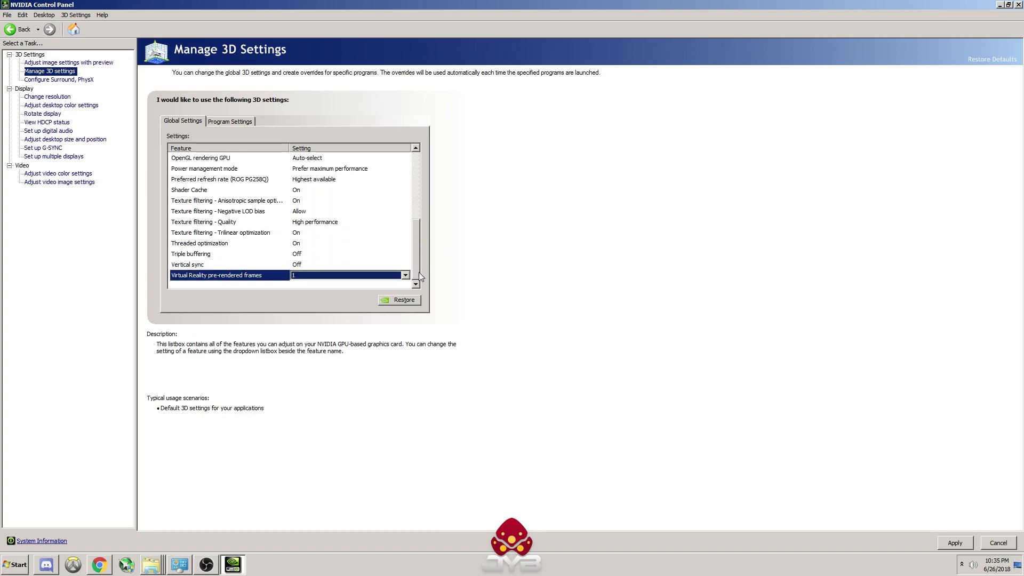
Step: Open the Surround and PhysX configuration without applying the pending 3D changes, and set the PhysX processor to CPU
{"action": "left_click", "coordinate": [66, 81]}
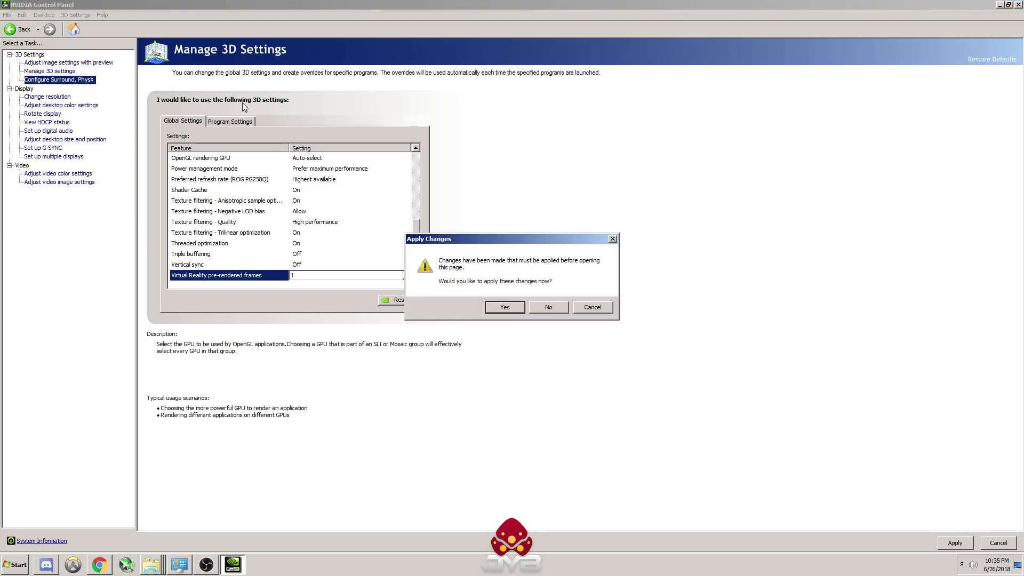
{"action": "left_click", "coordinate": [555, 308]}
{"action": "left_click", "coordinate": [555, 308]}
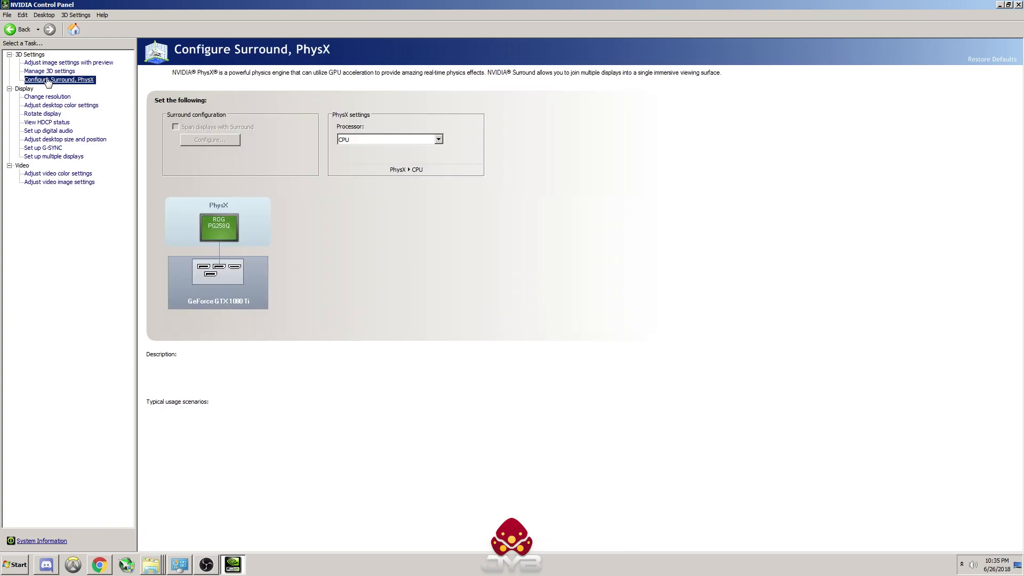
{"action": "left_click", "coordinate": [388, 139]}
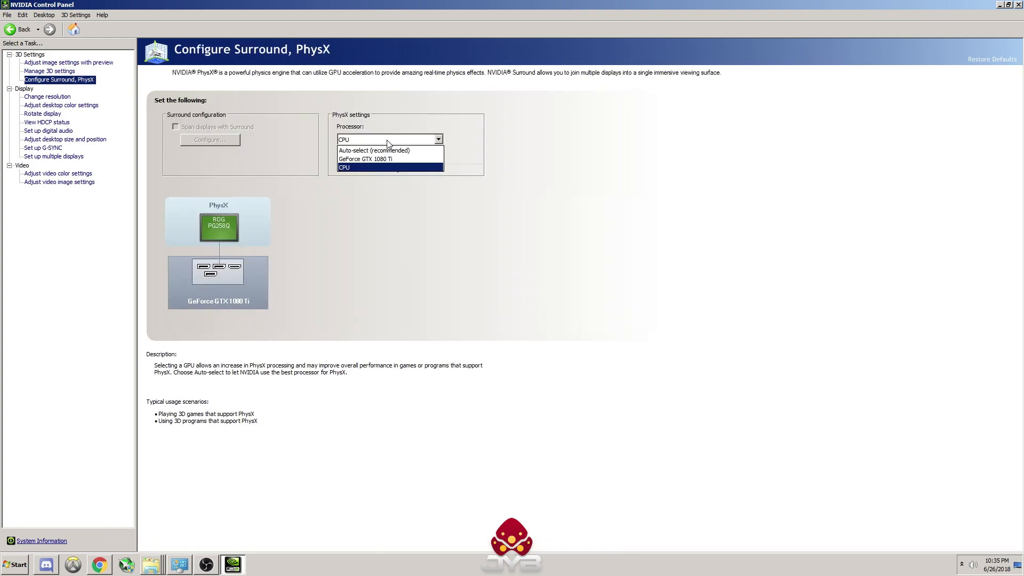
{"action": "left_click", "coordinate": [389, 169]}
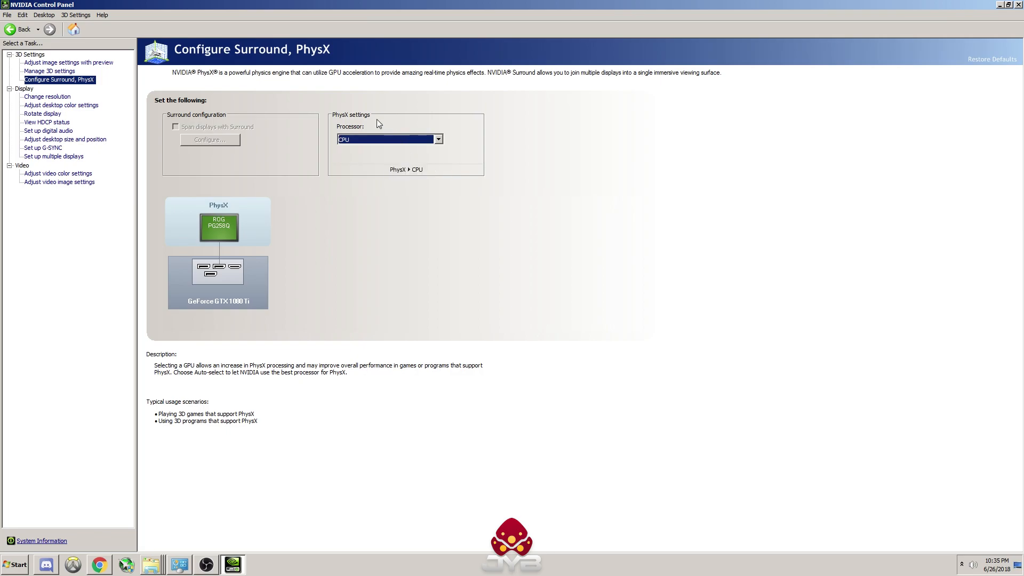
Step: In the desktop size and position settings, keep No scaling selected and set scaling to be performed on Display
{"action": "left_click", "coordinate": [81, 141]}
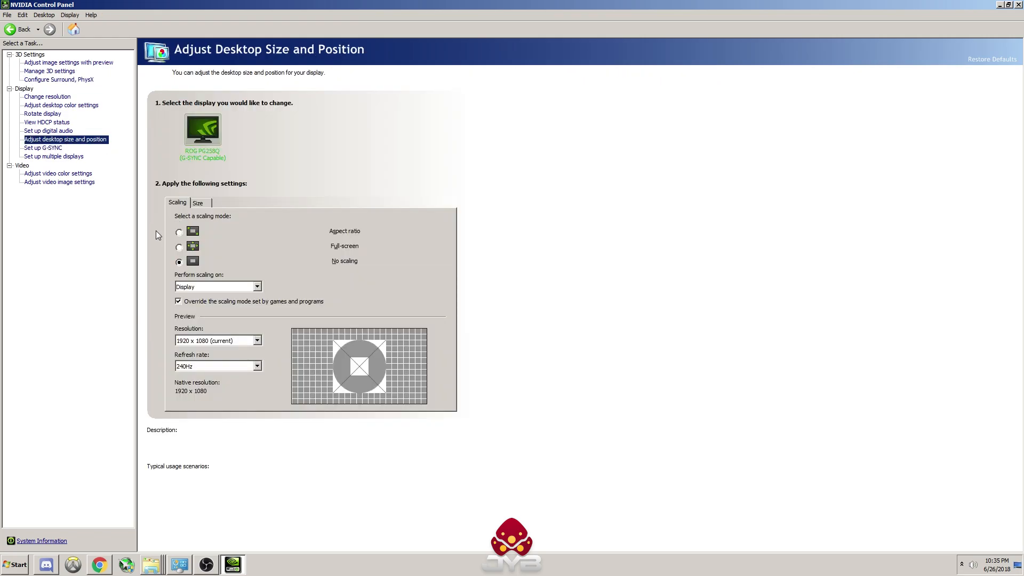
{"action": "mouse_move", "coordinate": [179, 263]}
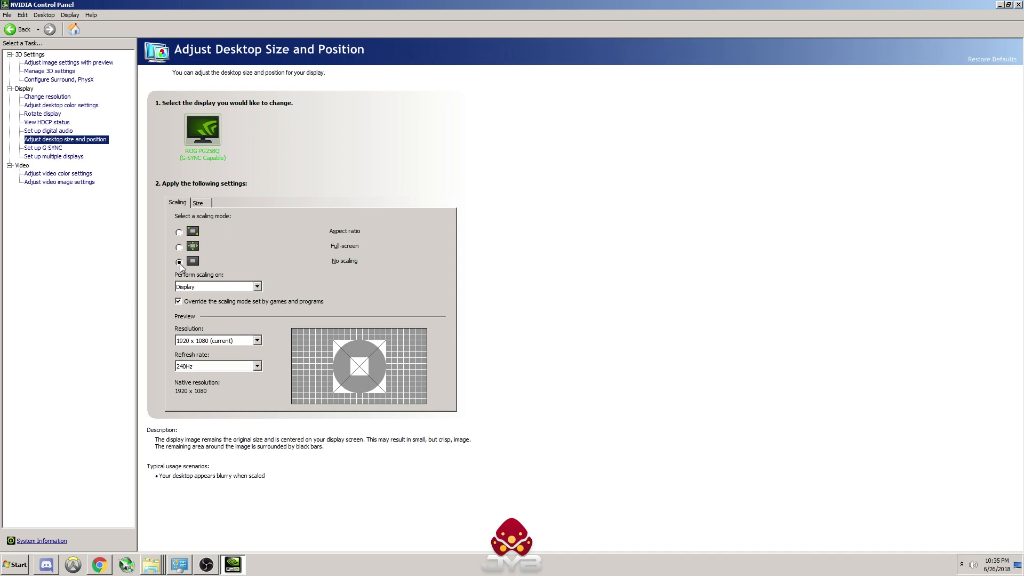
{"action": "left_click", "coordinate": [240, 287]}
{"action": "left_click", "coordinate": [219, 308]}
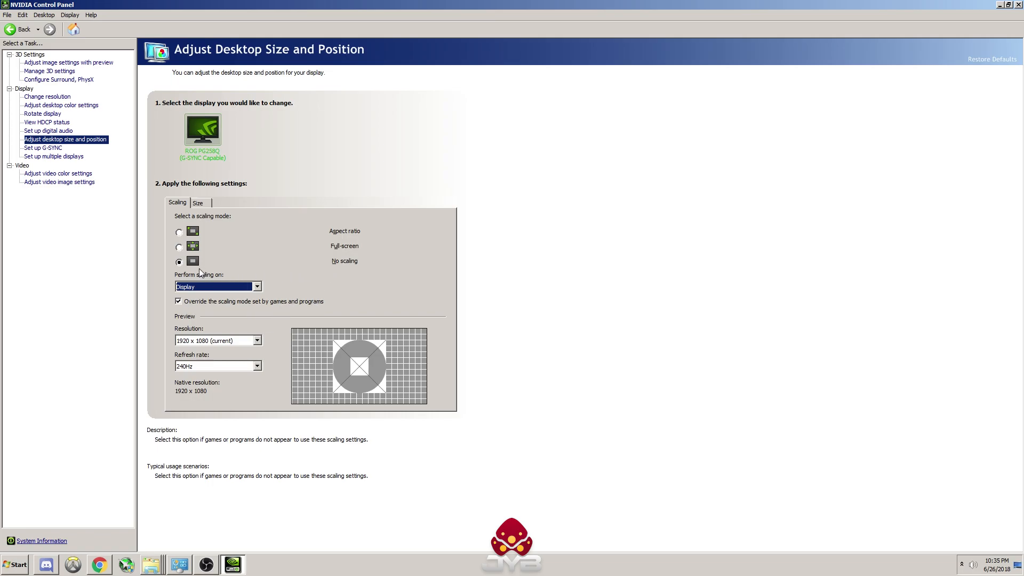
{"action": "mouse_move", "coordinate": [172, 267]}
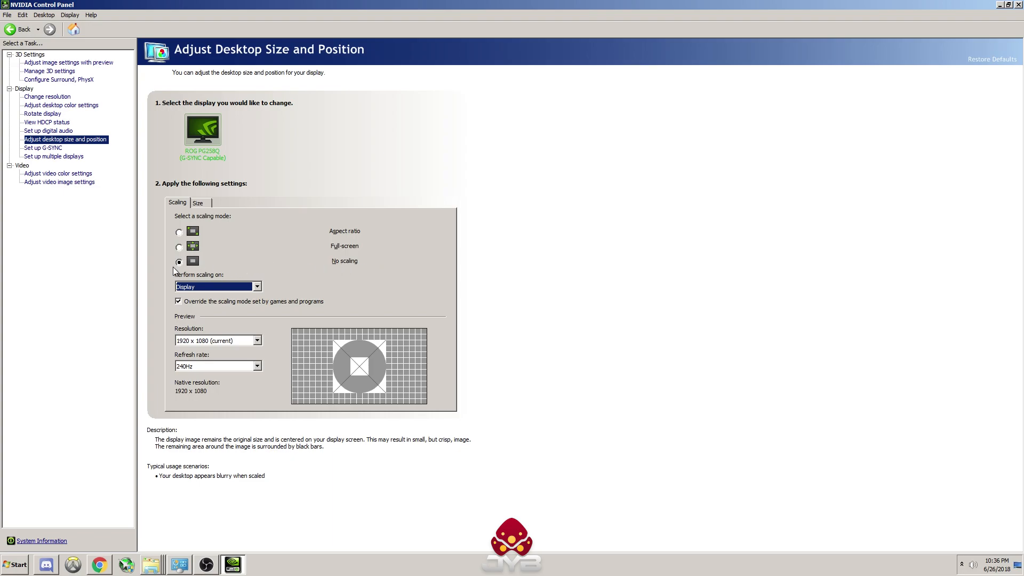
{"action": "left_click", "coordinate": [238, 284]}
{"action": "left_click", "coordinate": [216, 305]}
Step: Switch to Chrome with the MarkC Mouse Acceleration Fix page, maximize its window, and highlight the post date
{"action": "left_click", "coordinate": [116, 545]}
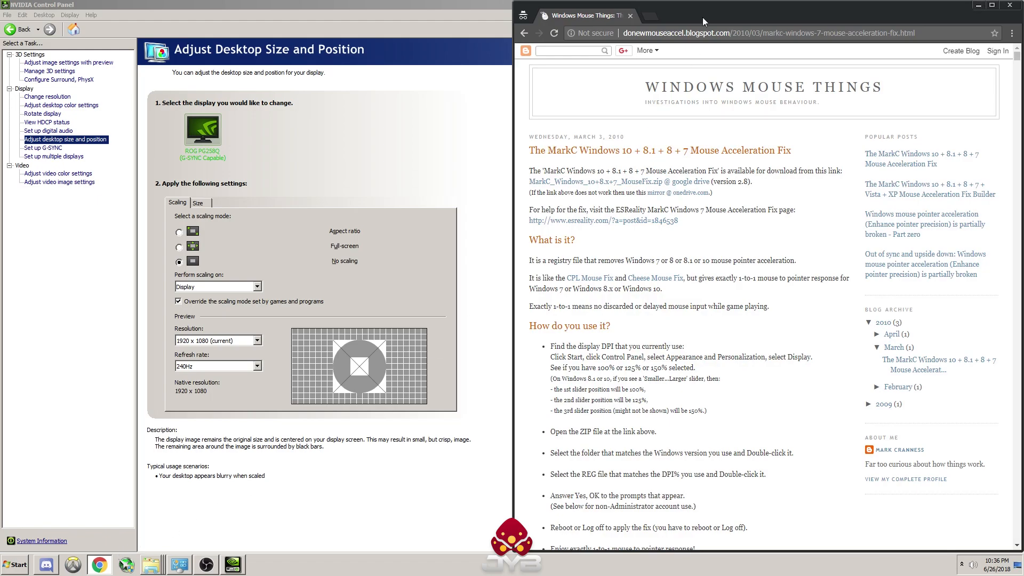
{"action": "double_click", "coordinate": [727, 7]}
{"action": "left_click", "coordinate": [841, 28]}
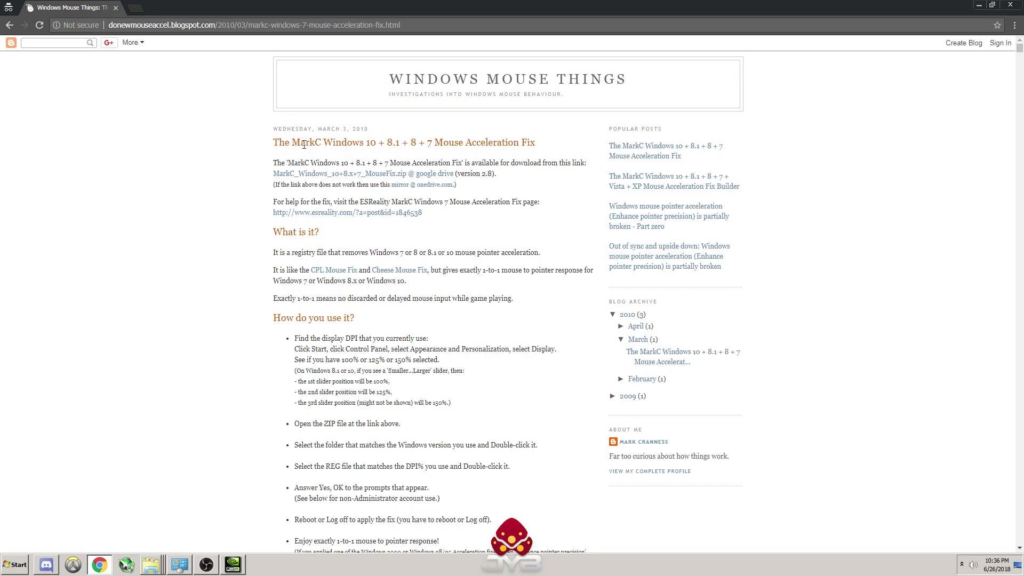
{"action": "left_click_drag", "start_coordinate": [368, 131], "coordinate": [272, 132]}
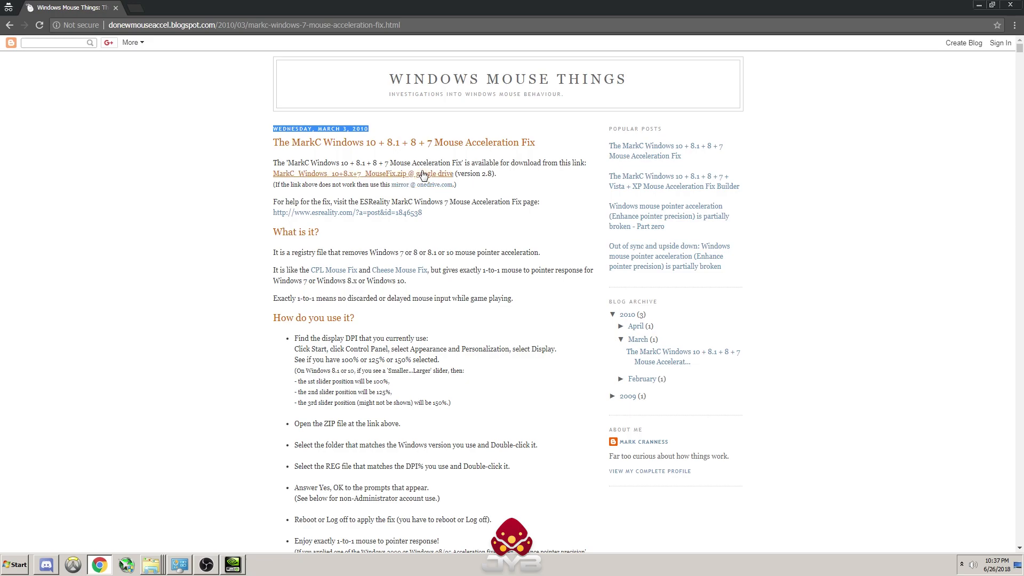
Step: Download the MarkC_Windows_10+8.x+7_MouseFix.zip archive from the Google Drive link and open it in WinRAR
{"action": "left_click", "coordinate": [376, 176]}
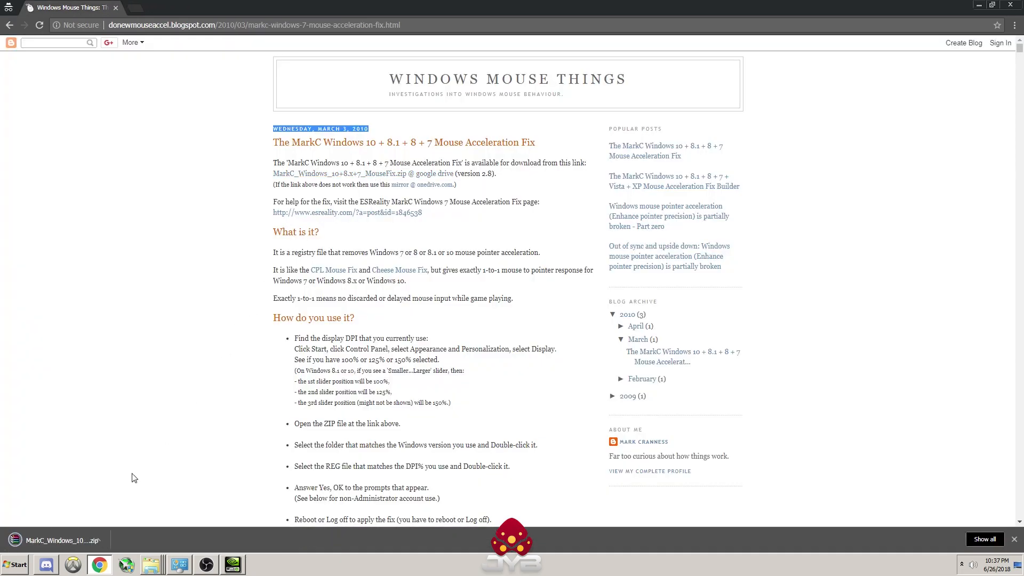
{"action": "left_click", "coordinate": [87, 542]}
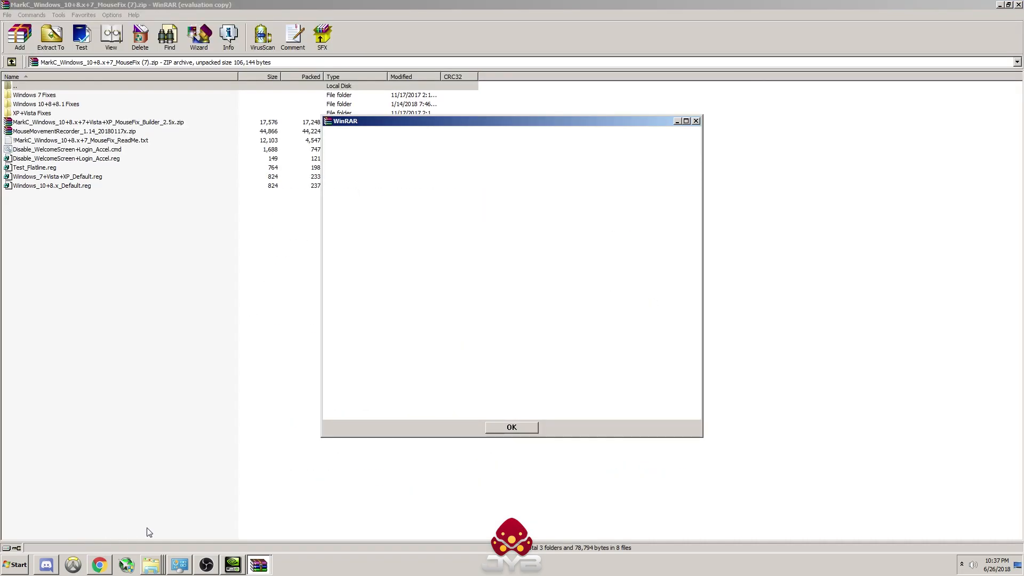
{"action": "left_click", "coordinate": [512, 426]}
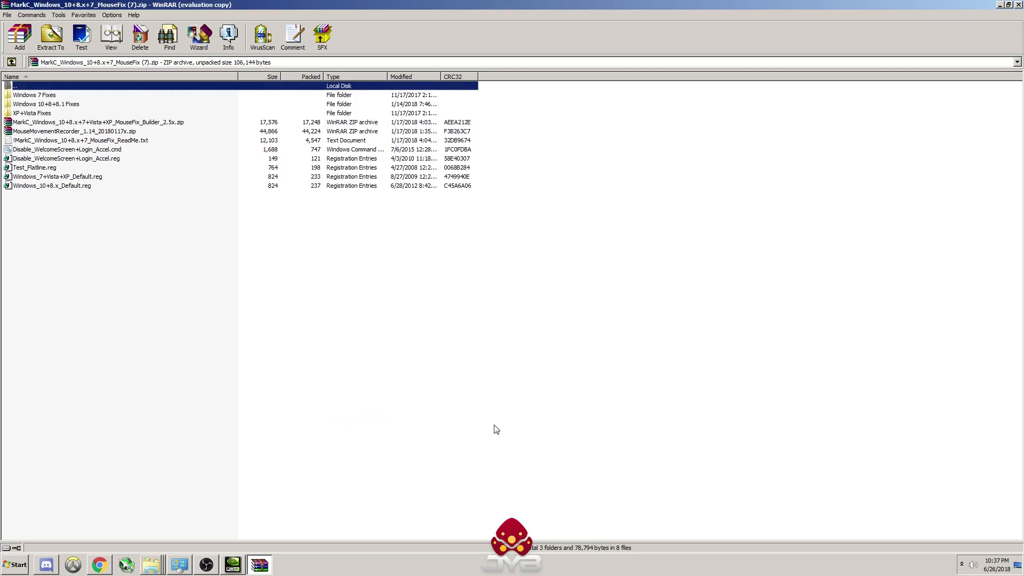
Step: Open the Windows 7 Fixes folder and select the MouseFix registry file for 100% text size
{"action": "left_click", "coordinate": [48, 95]}
{"action": "left_click", "coordinate": [49, 95]}
{"action": "double_click", "coordinate": [49, 95]}
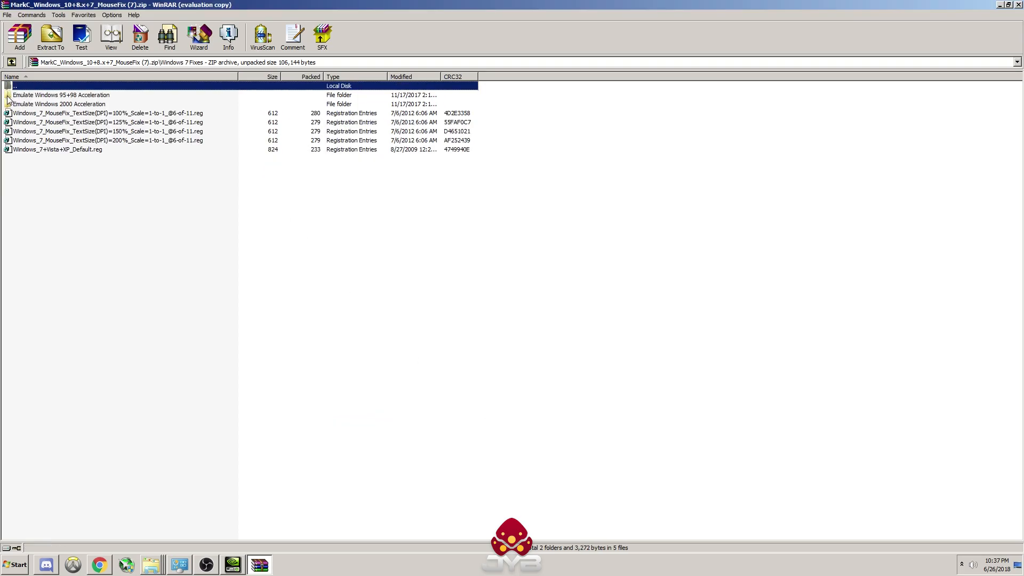
{"action": "left_click", "coordinate": [117, 114]}
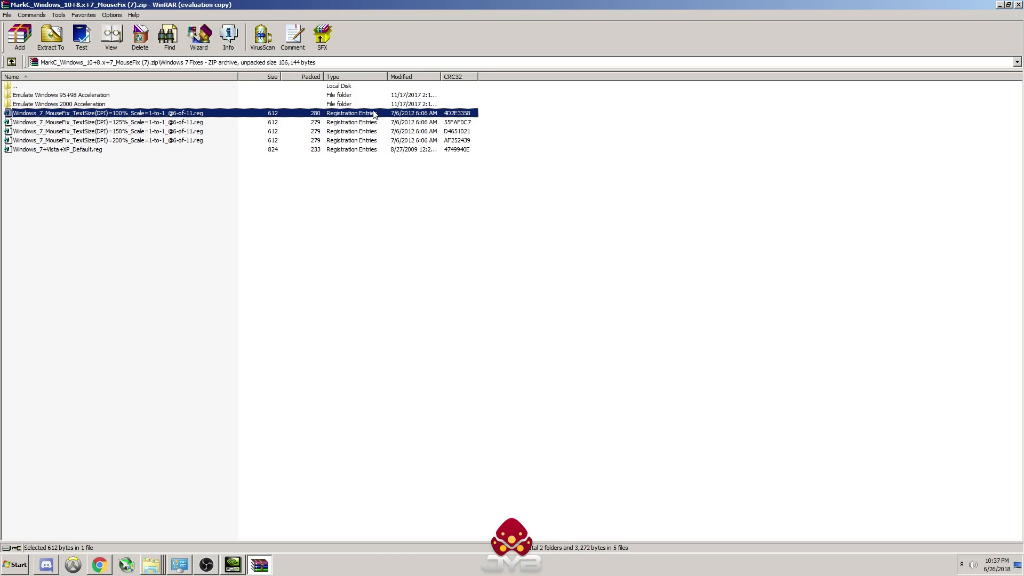
Step: Go to the Windows 10+8+8.1 Fixes folder and select the MouseFix registry file for 100% items size
{"action": "double_click", "coordinate": [32, 87]}
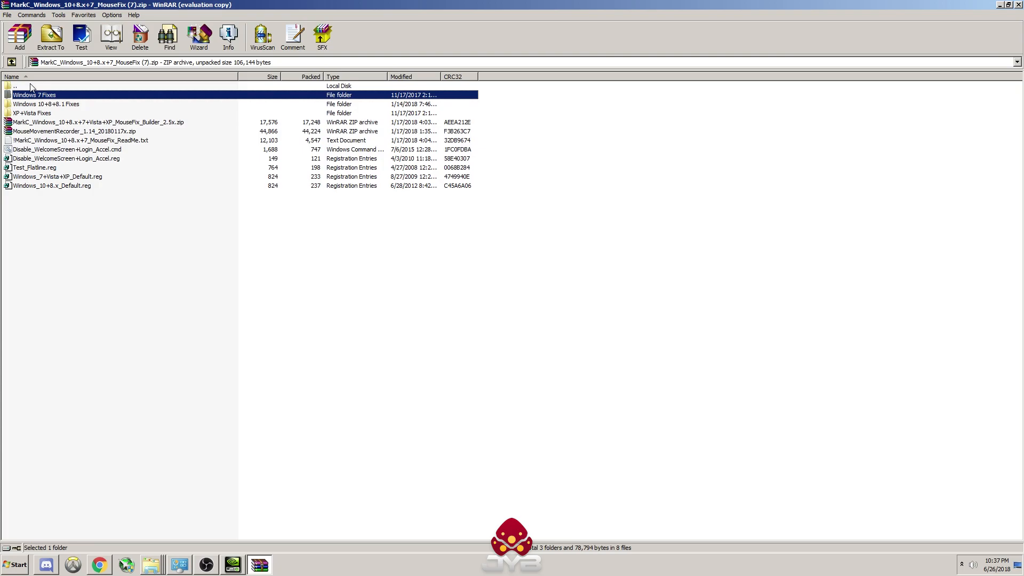
{"action": "double_click", "coordinate": [62, 105]}
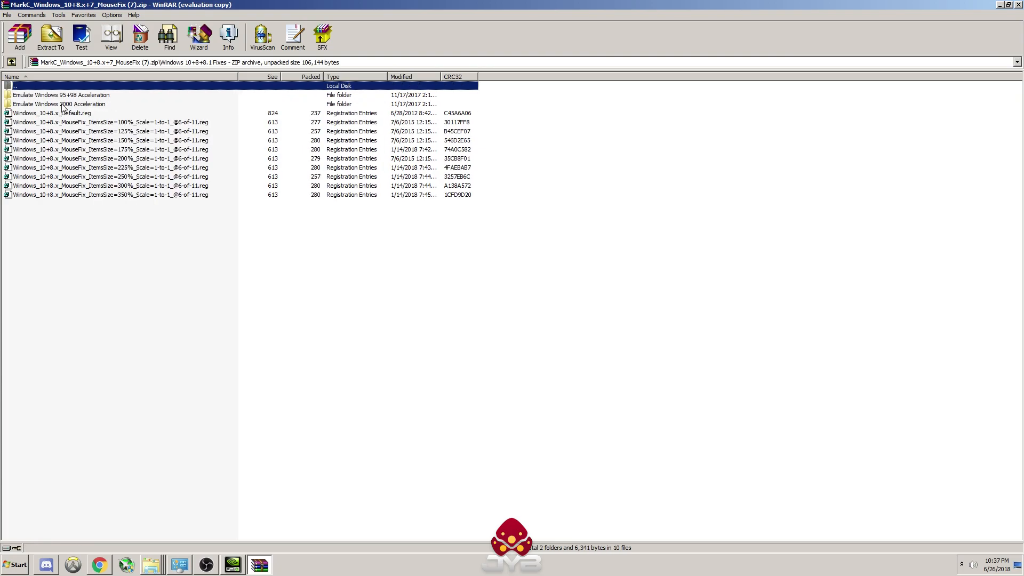
{"action": "left_click", "coordinate": [116, 126]}
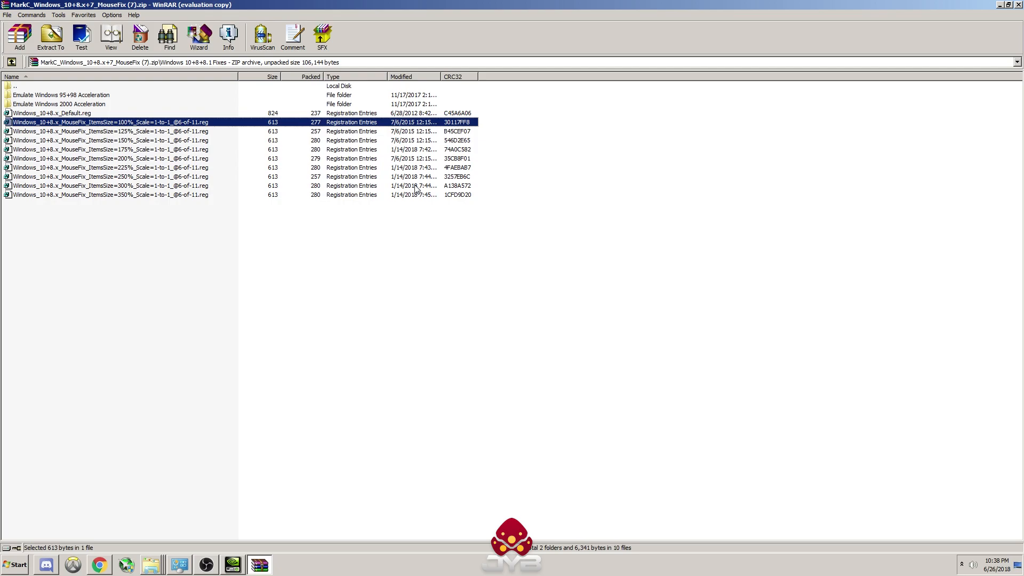
Step: Return to the Windows 7 Fixes folder and select the Windows_7+Vista+XP_Default.reg file for restoring default mouse behaviour
{"action": "double_click", "coordinate": [21, 86]}
{"action": "left_click", "coordinate": [62, 96]}
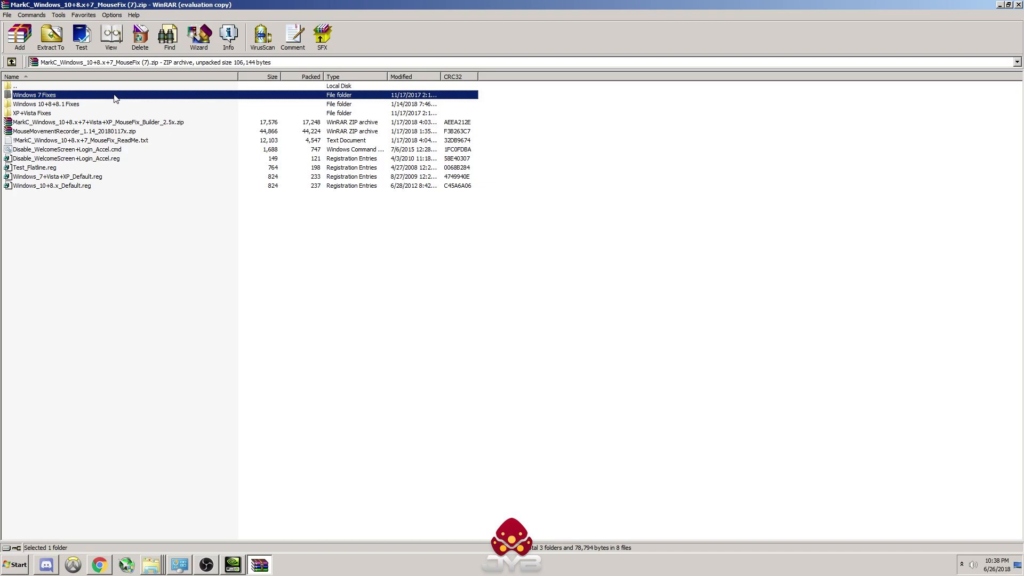
{"action": "left_click", "coordinate": [60, 96]}
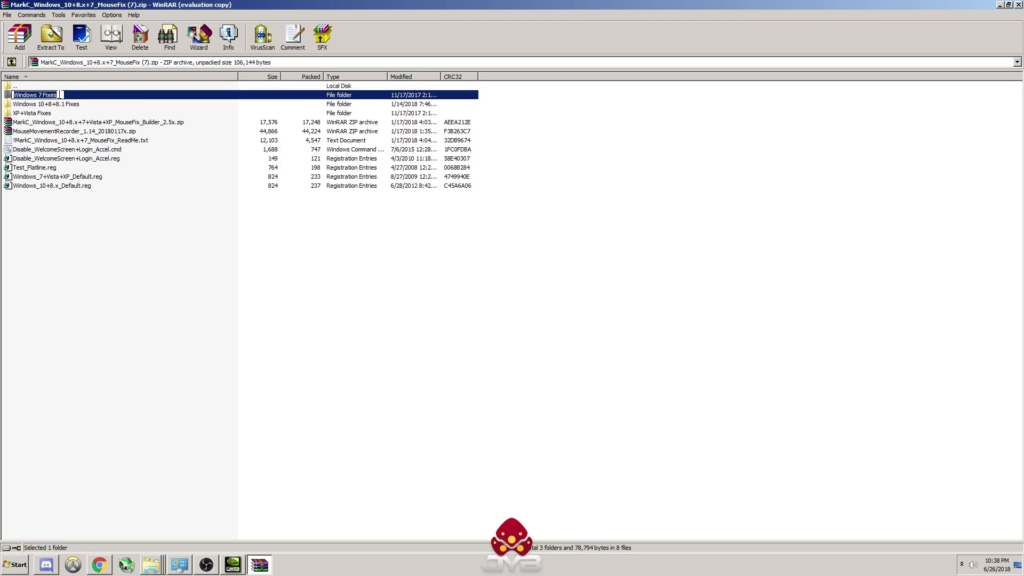
{"action": "double_click", "coordinate": [8, 96]}
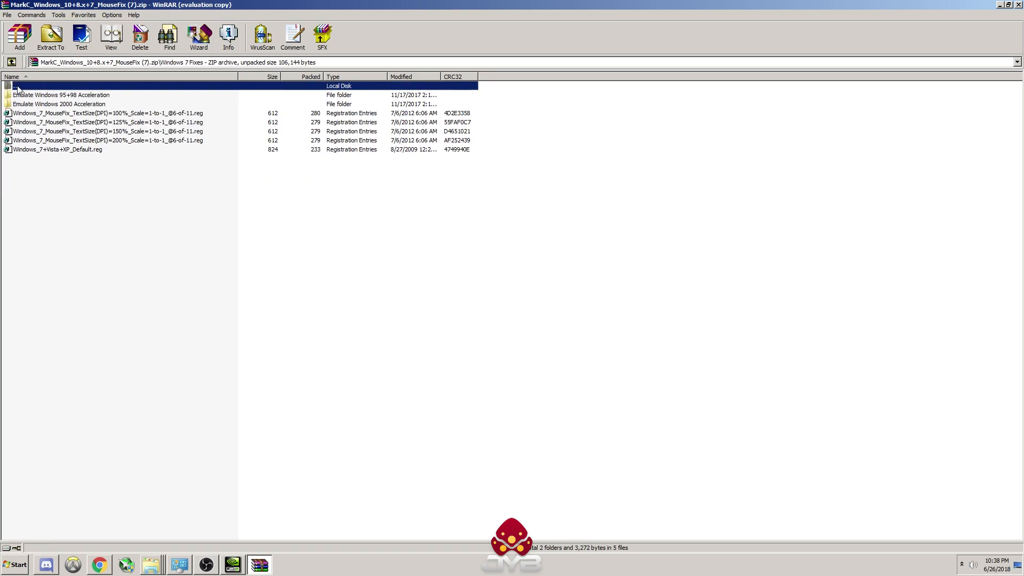
{"action": "left_click", "coordinate": [98, 151]}
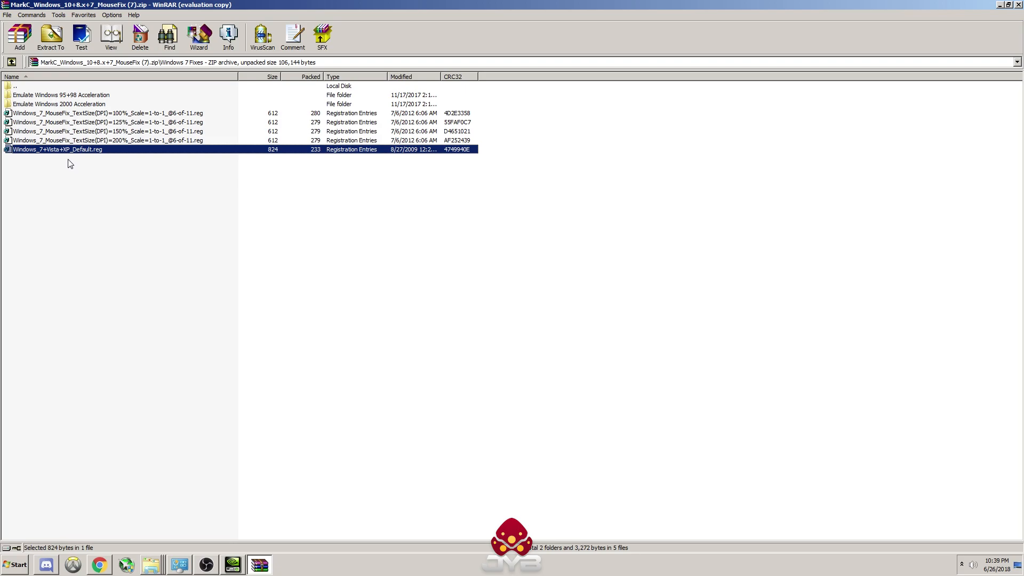
{"action": "left_click", "coordinate": [80, 114]}
{"action": "left_click", "coordinate": [59, 151]}
Step: Return to the Windows 10+8+8.1 Fixes folder and select the Windows_10+8.x_Default.reg file
{"action": "double_click", "coordinate": [21, 87]}
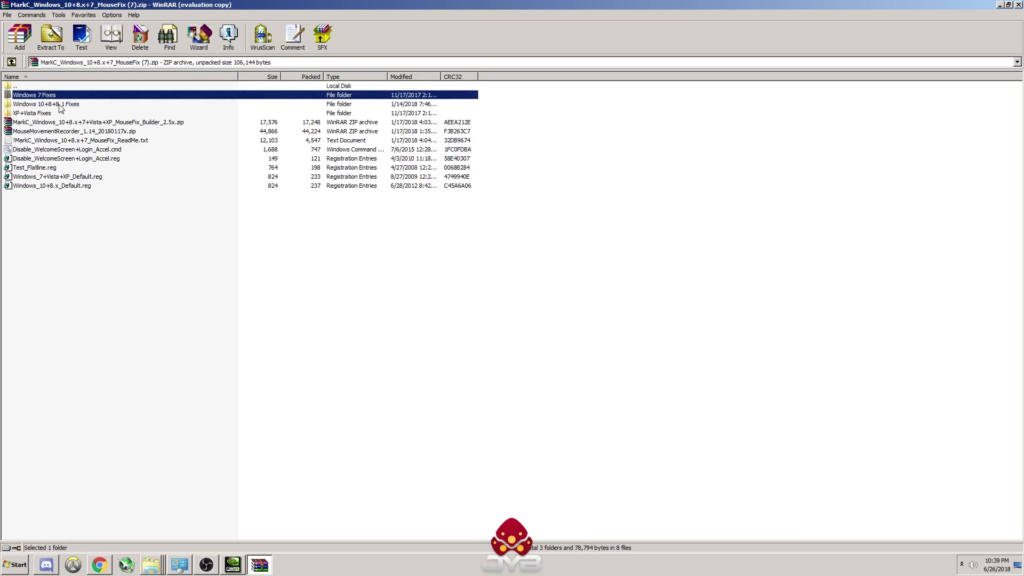
{"action": "double_click", "coordinate": [59, 105]}
{"action": "left_click", "coordinate": [85, 114]}
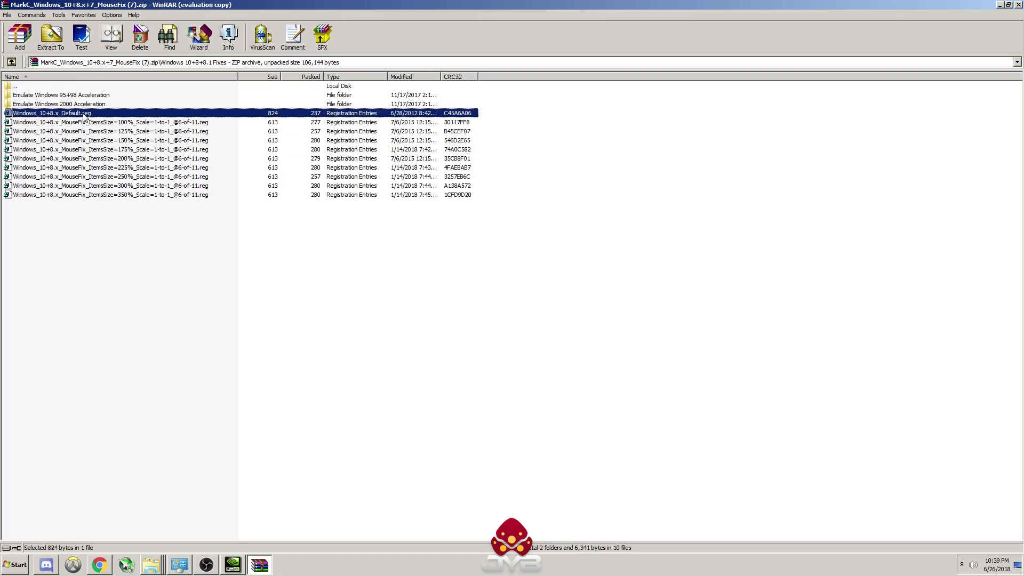